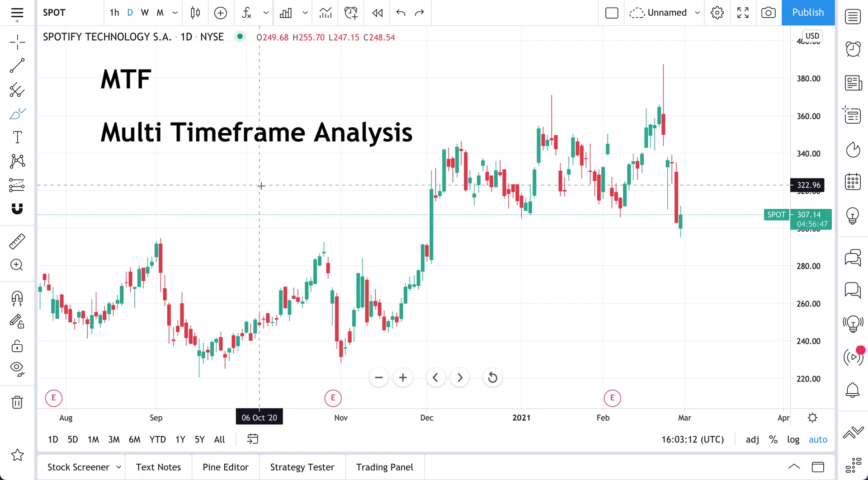
Toggle the chart to weekly bars and back to daily, then undo red marks drawn under the title.
click(145, 13)
click(130, 14)
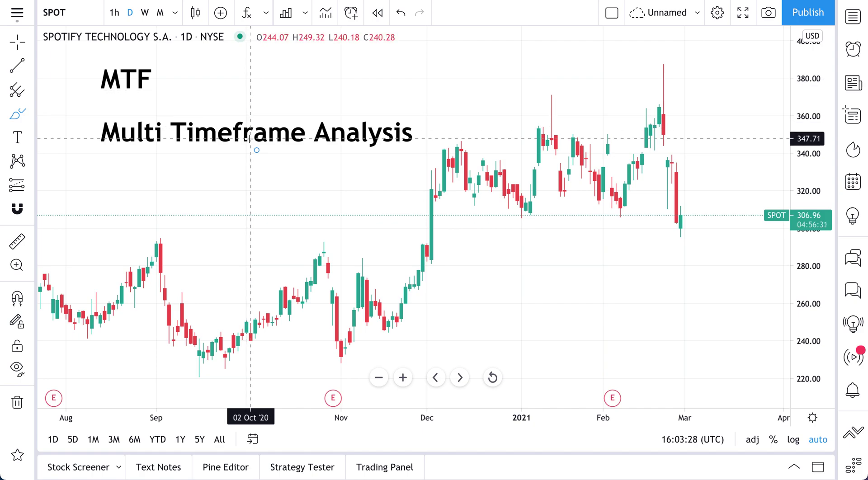
drag(102, 153, 293, 147)
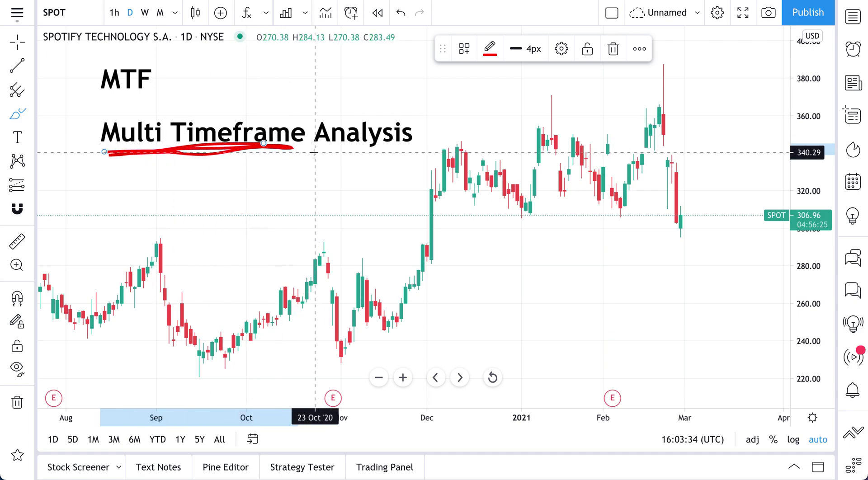
mouse_move(311, 116)
mouse_down()
mouse_move(341, 158)
mouse_move(423, 157)
mouse_move(407, 100)
mouse_move(310, 116)
mouse_up()
key(ctrl+z)
key(ctrl+z)
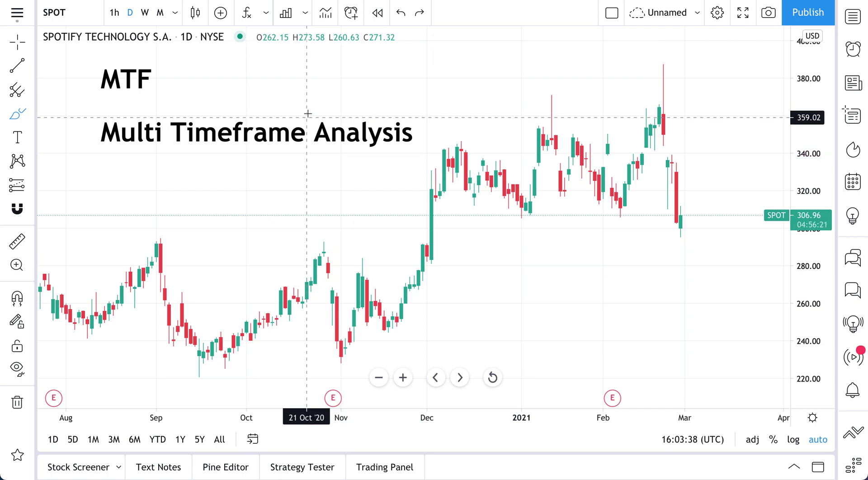
Search the indicators for 'moving' and add Moving Average to the daily SPOT chart.
click(246, 13)
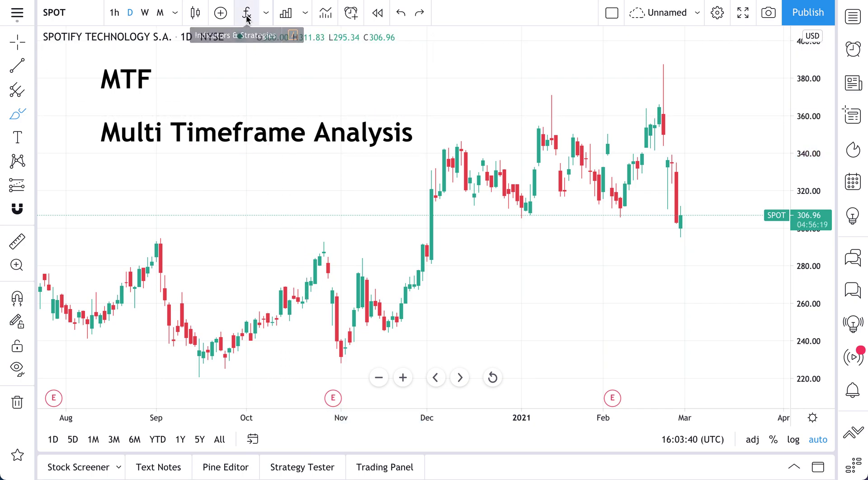
text(volum)
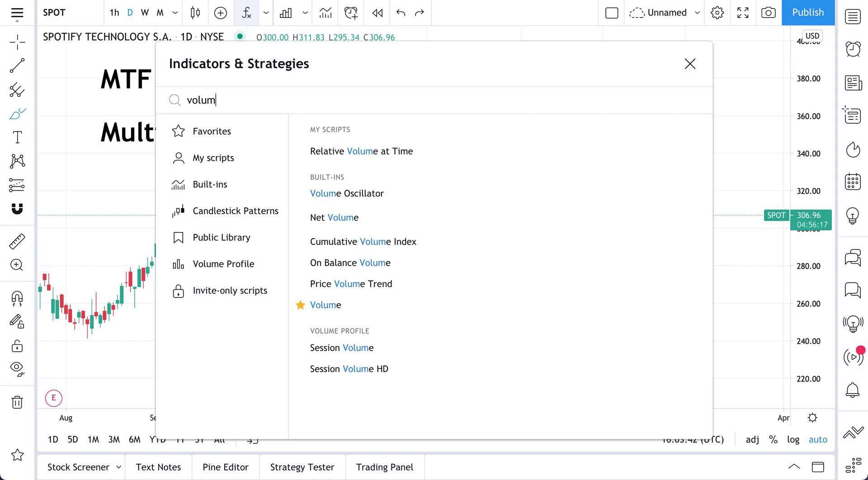
key(BackSpace)
key(BackSpace)
key(BackSpace)
key(BackSpace)
key(BackSpace)
text(moving)
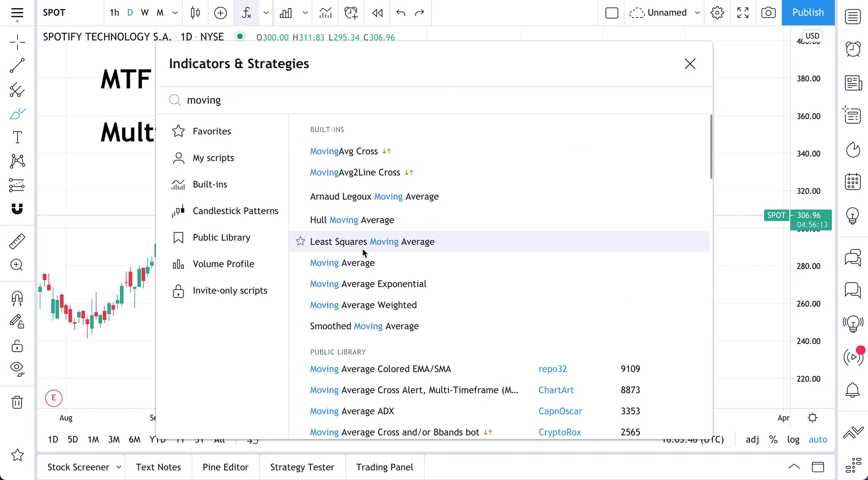
click(334, 262)
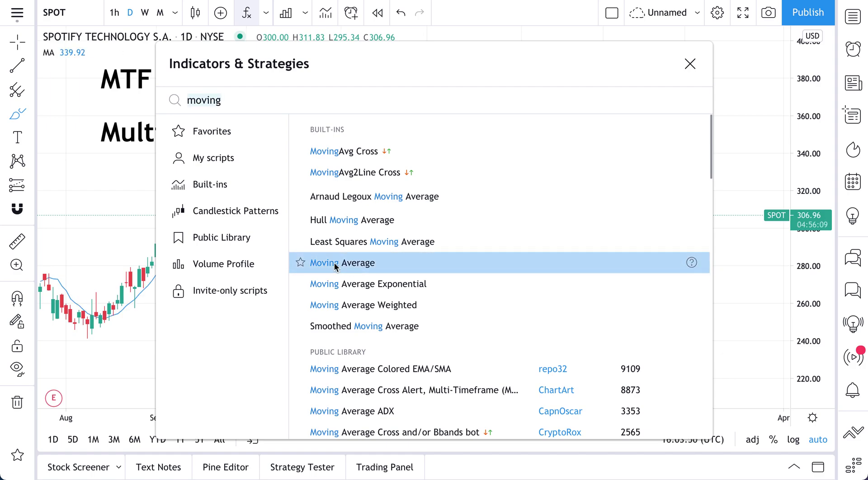
click(690, 63)
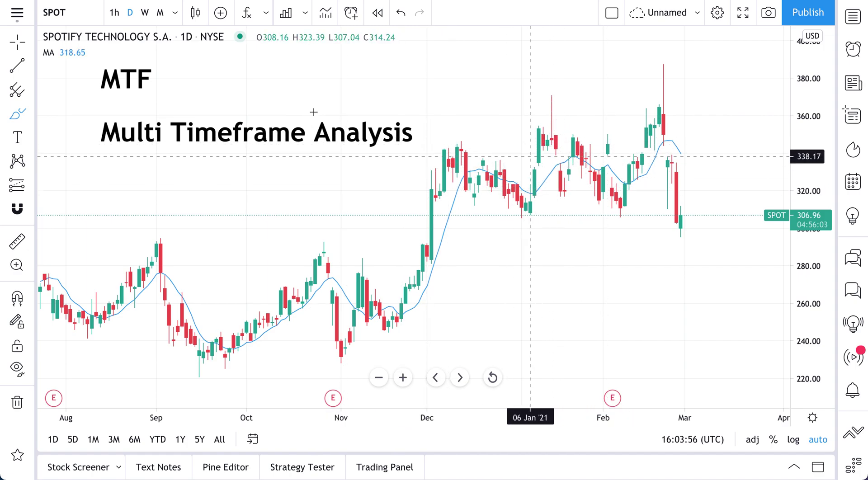
click(17, 43)
In the MA settings, choose the third line thickness and change Length from 9 to 20.
double_click(561, 165)
click(623, 36)
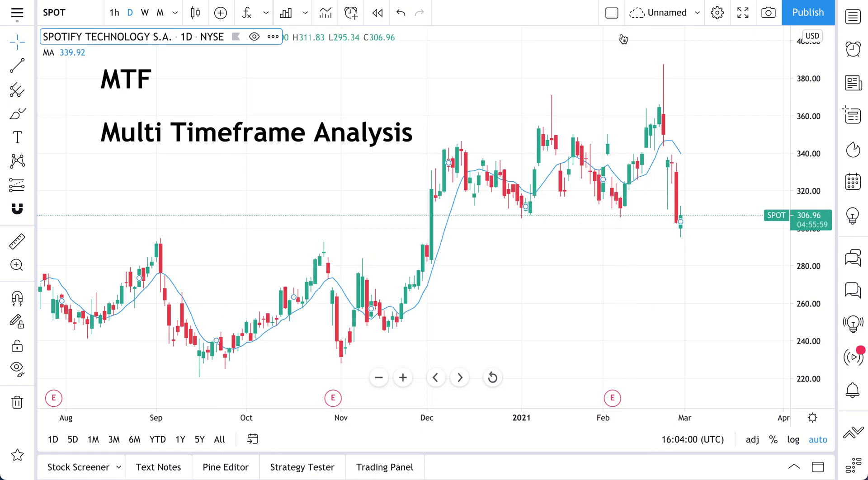
double_click(546, 180)
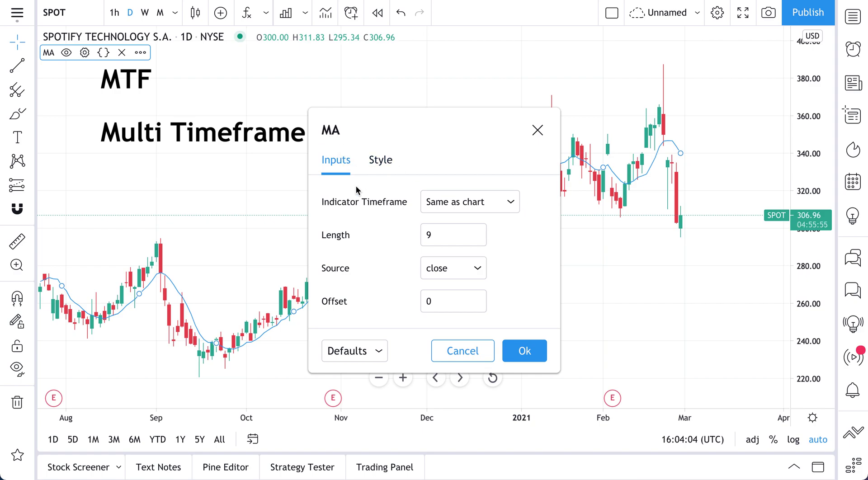
drag(453, 140, 301, 112)
click(222, 134)
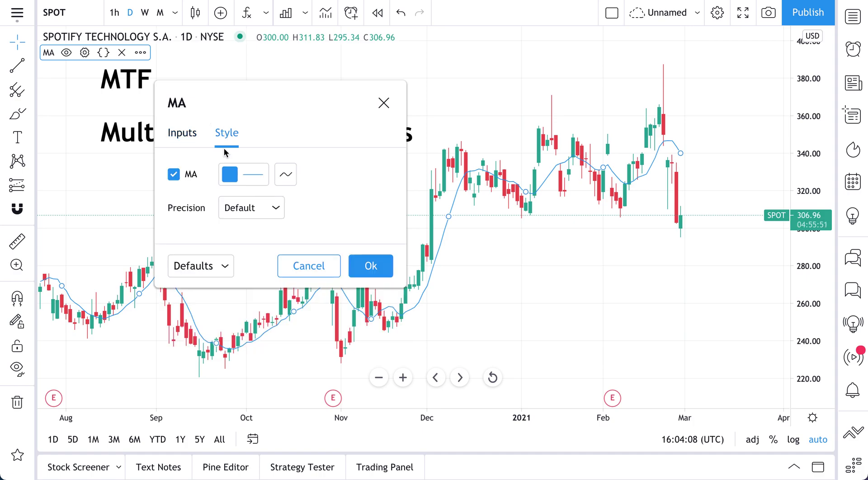
click(235, 177)
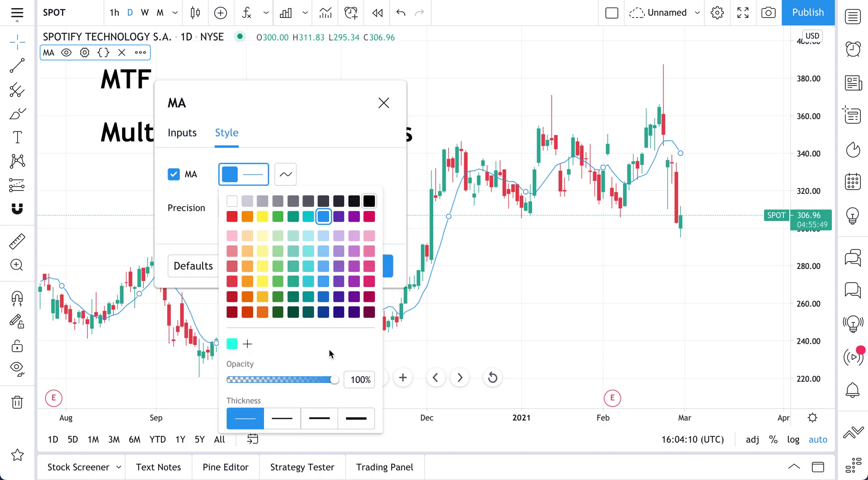
click(318, 415)
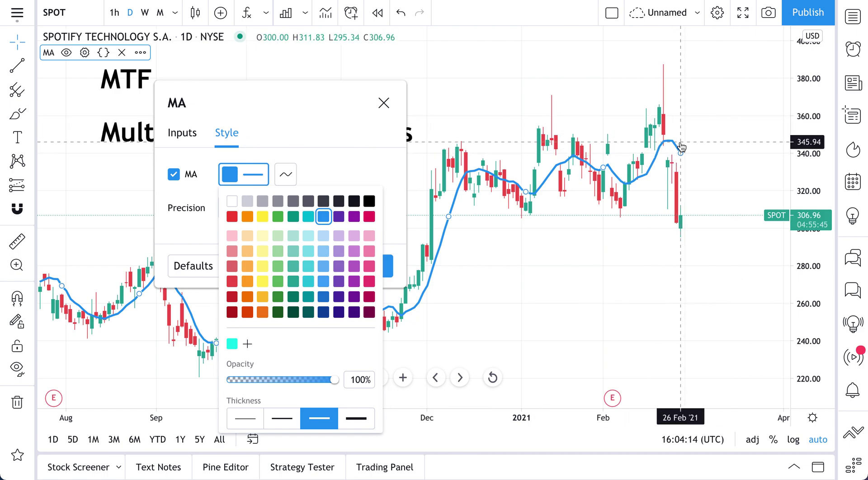
click(182, 136)
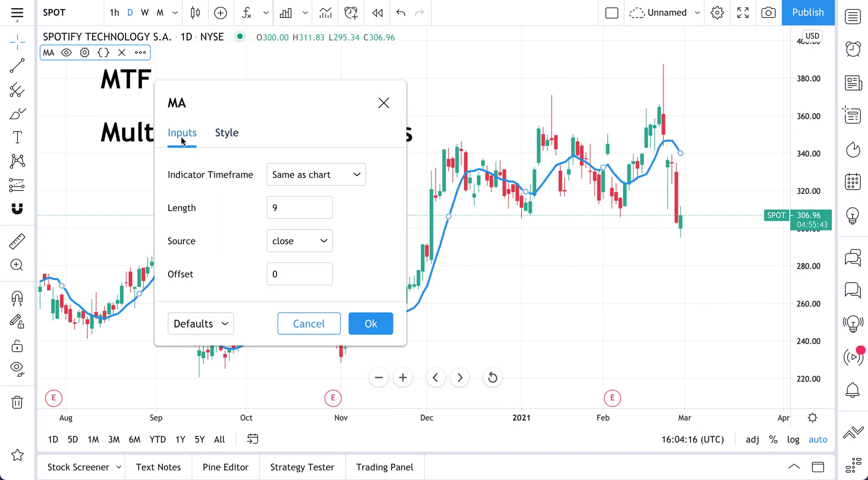
double_click(276, 207)
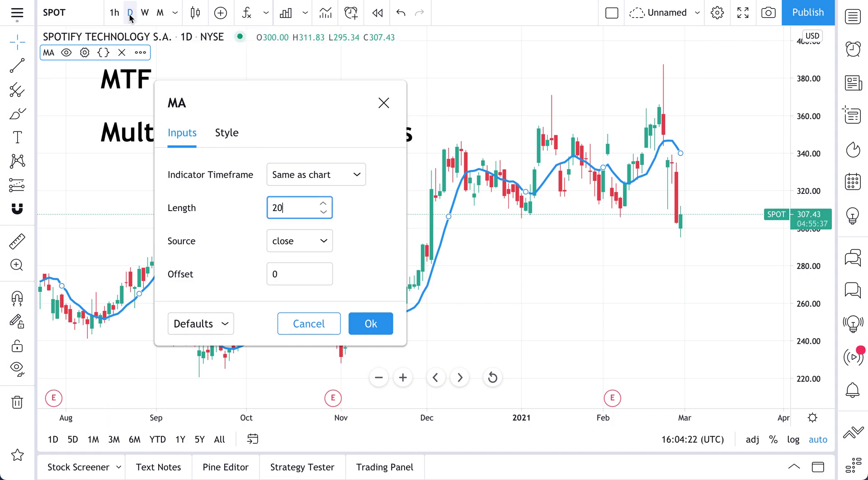
click(371, 325)
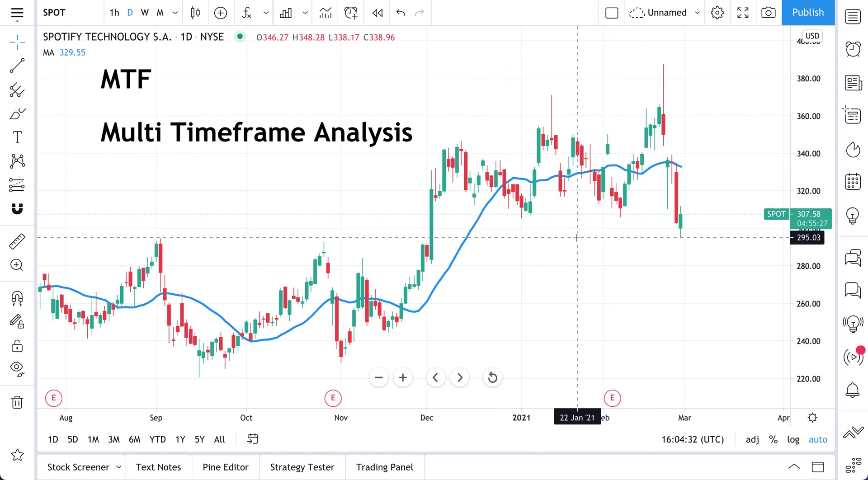
Set the 20-length MA's Indicator Timeframe to 1 week and apply it.
scroll(577, 238, up, 2)
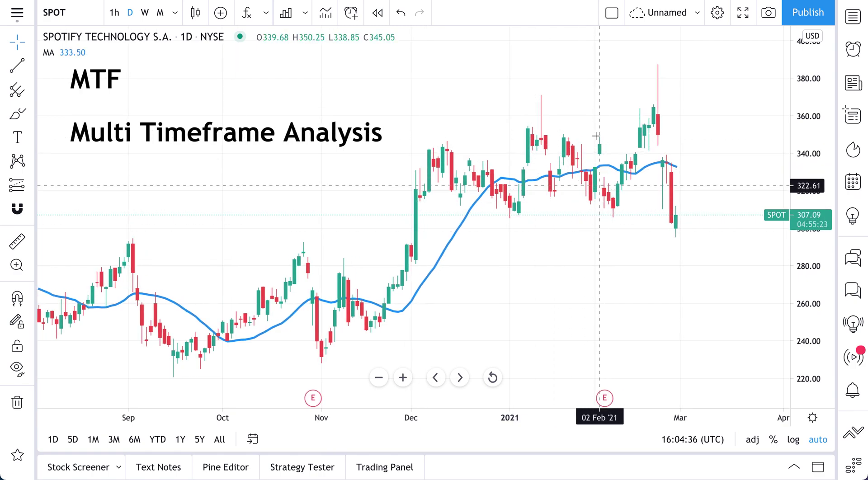
double_click(647, 172)
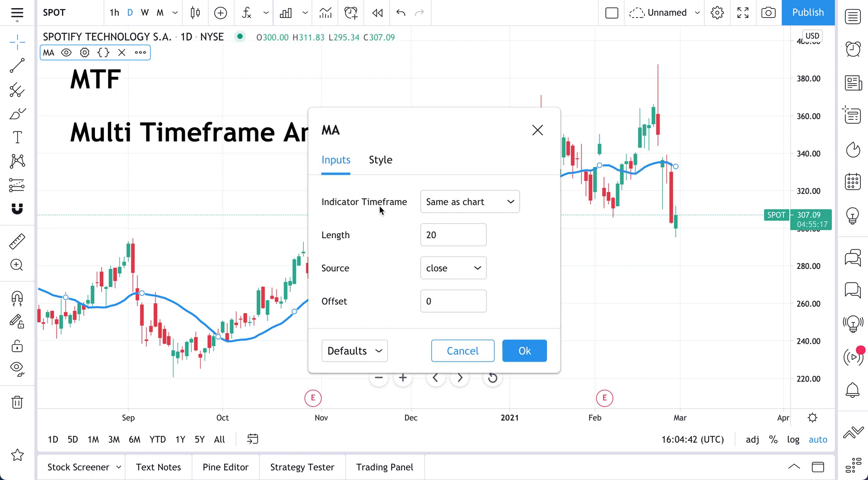
click(472, 203)
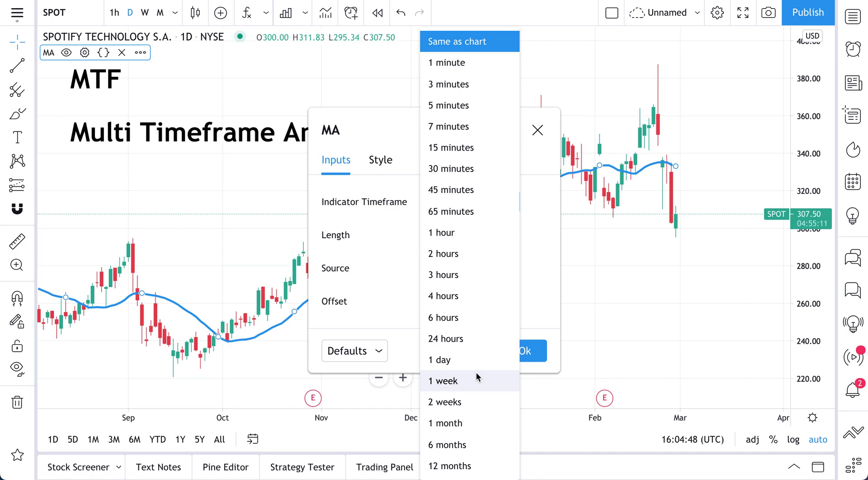
click(454, 385)
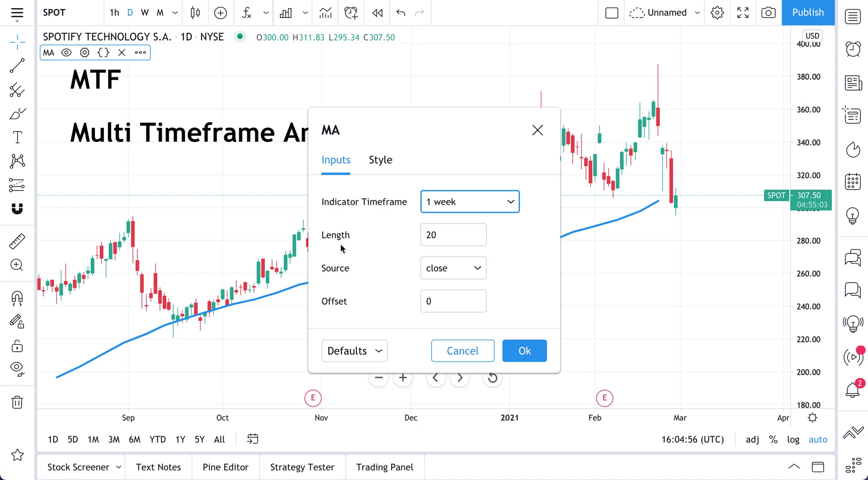
click(431, 237)
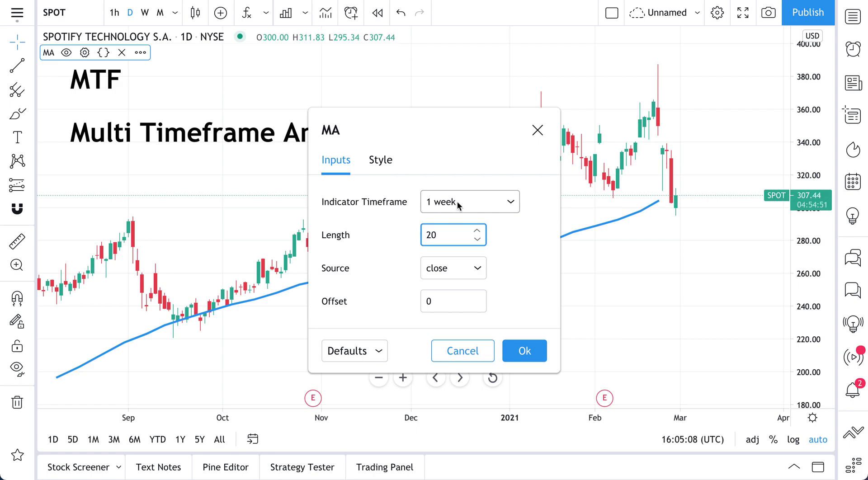
click(524, 351)
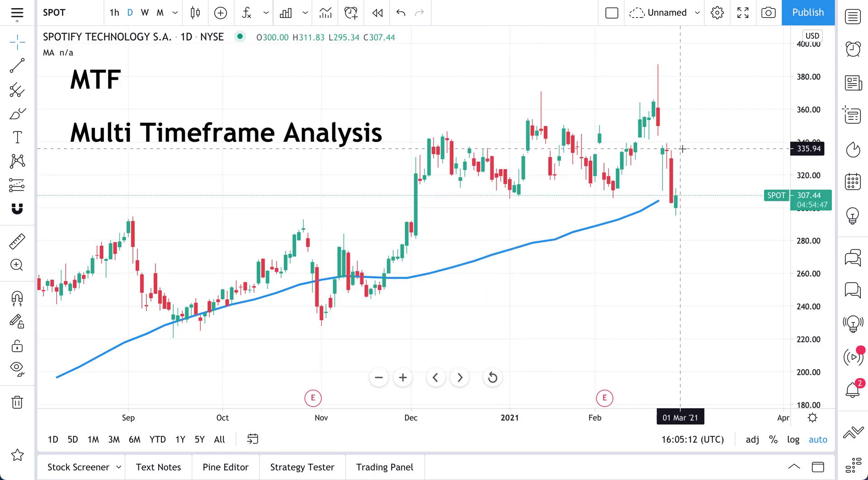
Add a '20-week MA' text label, then copy it near the top right as 'Daily candles'.
click(18, 137)
click(536, 261)
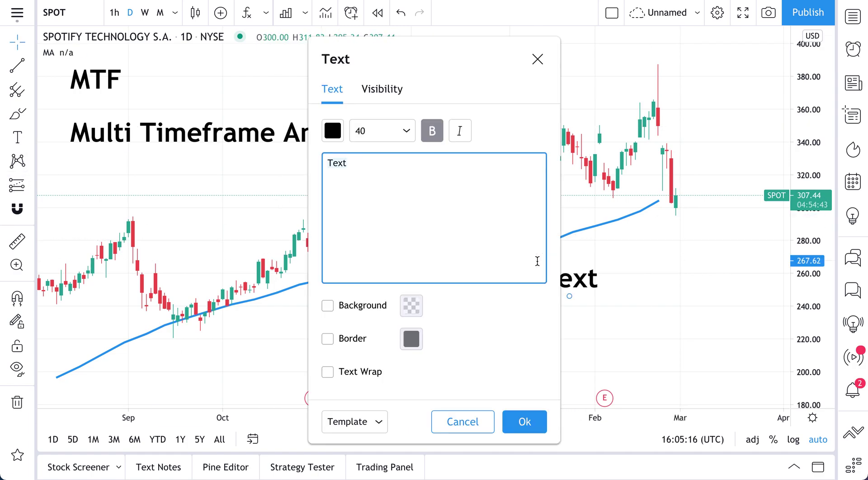
text(20)
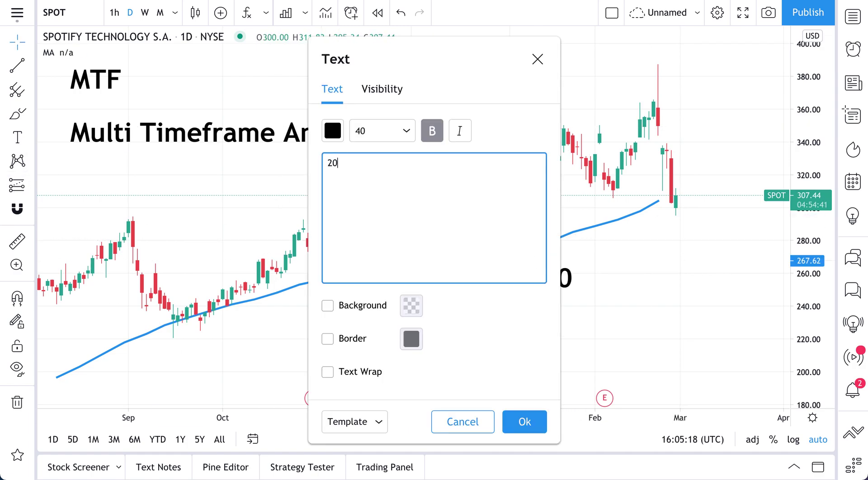
text(-week MA)
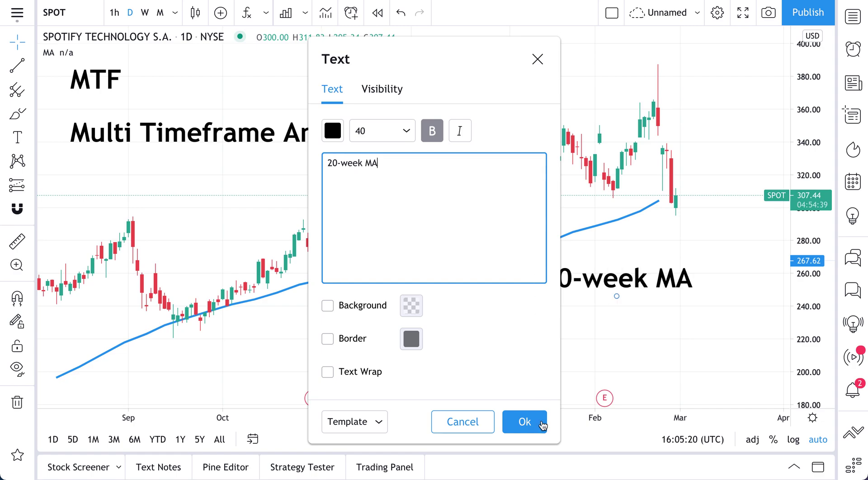
click(524, 422)
drag(596, 285, 721, 85)
double_click(722, 85)
text(Daily candles)
click(672, 128)
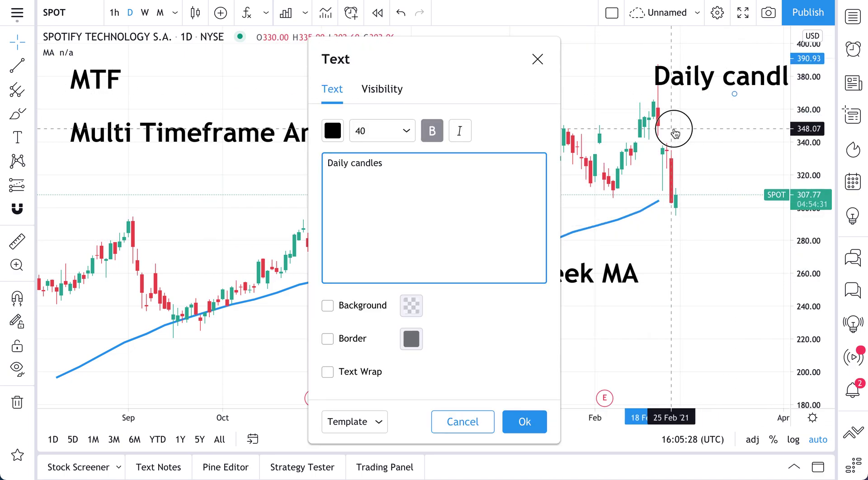
drag(705, 83, 588, 90)
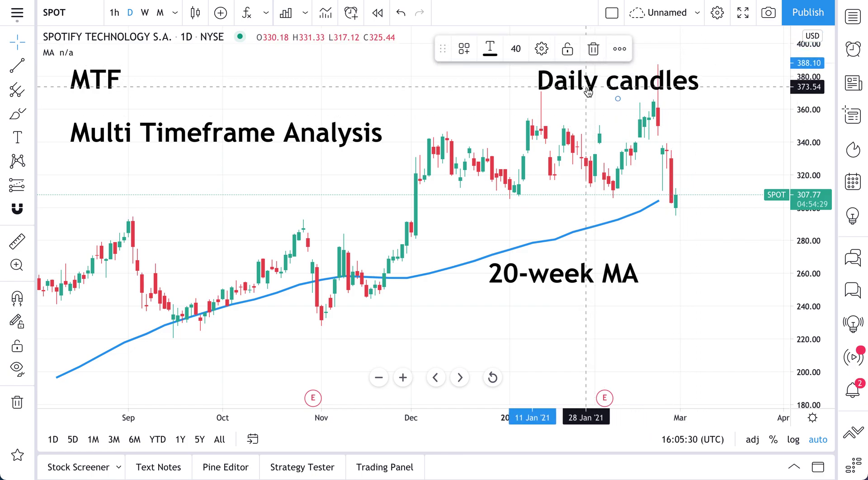
Set the Daily candles and 20-week MA labels to font size 14, repositioning Daily candles.
click(516, 49)
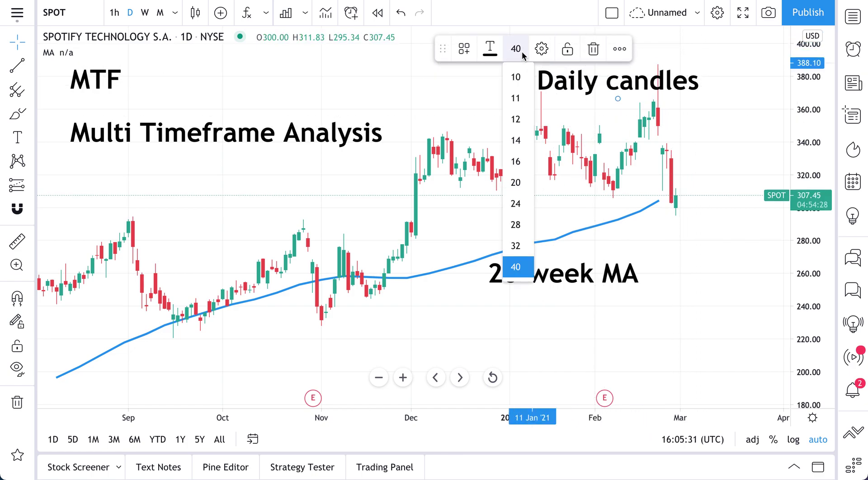
click(515, 140)
drag(589, 72, 628, 83)
double_click(610, 278)
click(403, 135)
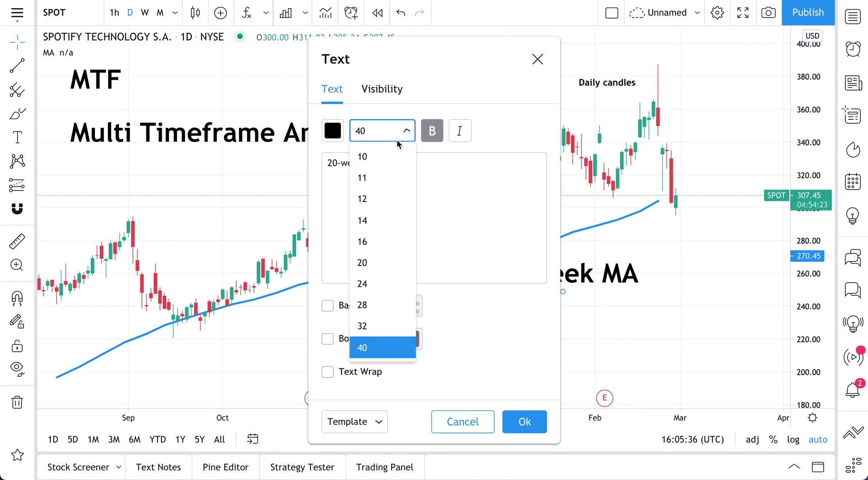
click(389, 221)
click(524, 422)
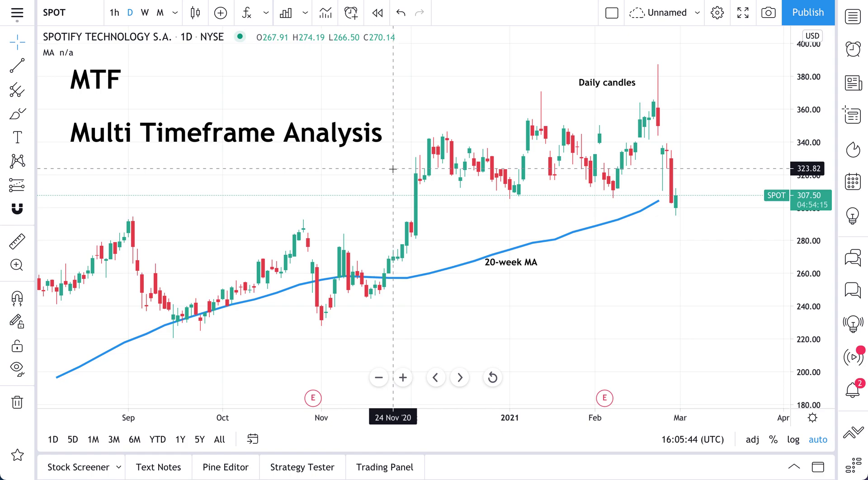
Add a second Moving Average indicator via the 'moving' indicator search.
key(slash)
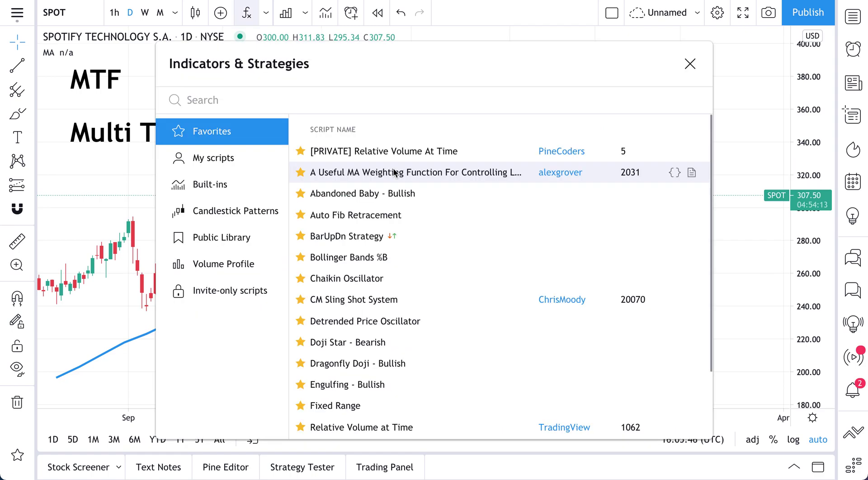
text(moving)
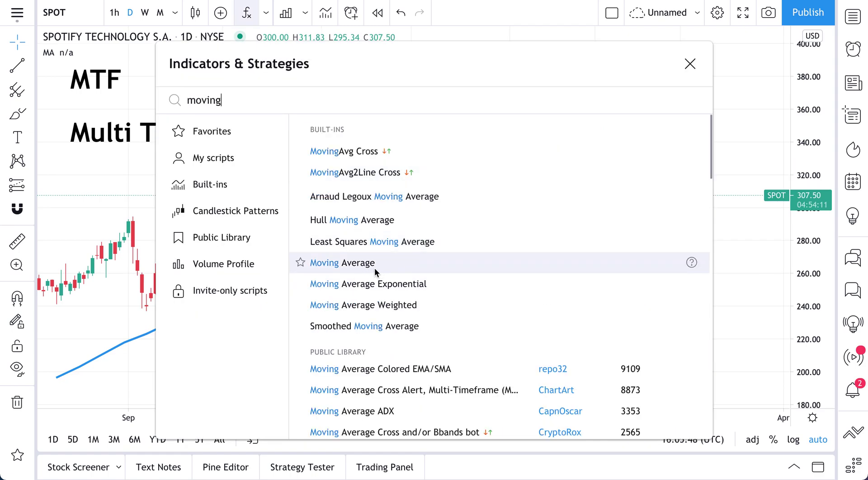
click(368, 264)
click(689, 64)
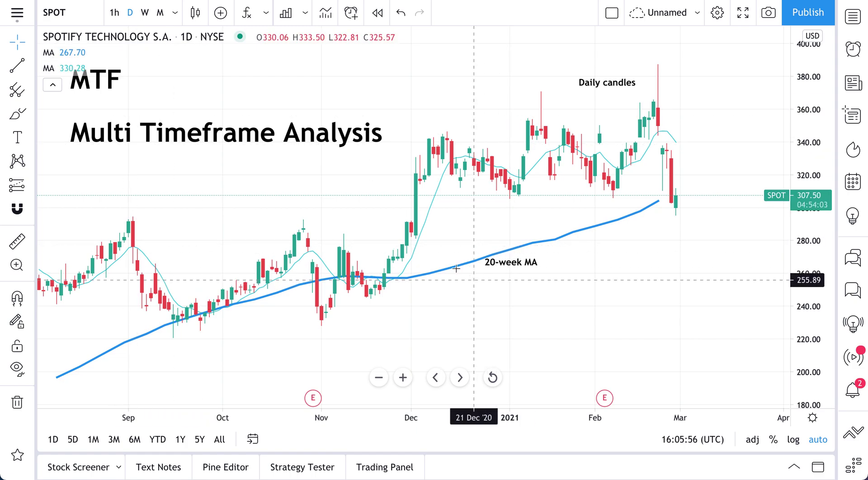
Set the new moving average's Length to 50 and Indicator Timeframe to 1 hour.
click(432, 212)
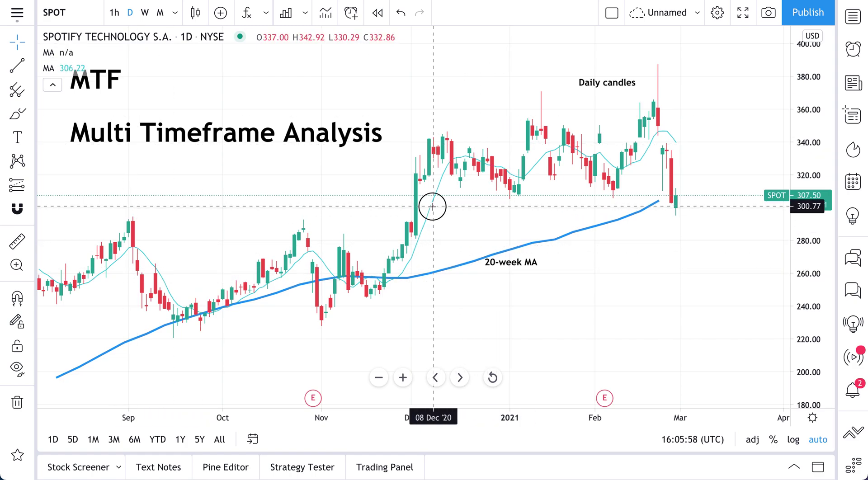
double_click(431, 212)
click(436, 235)
double_click(437, 235)
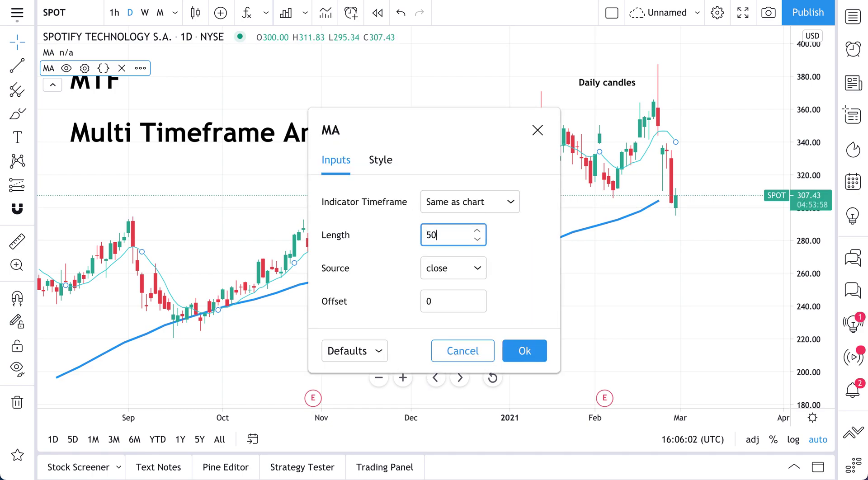
text(50)
click(484, 206)
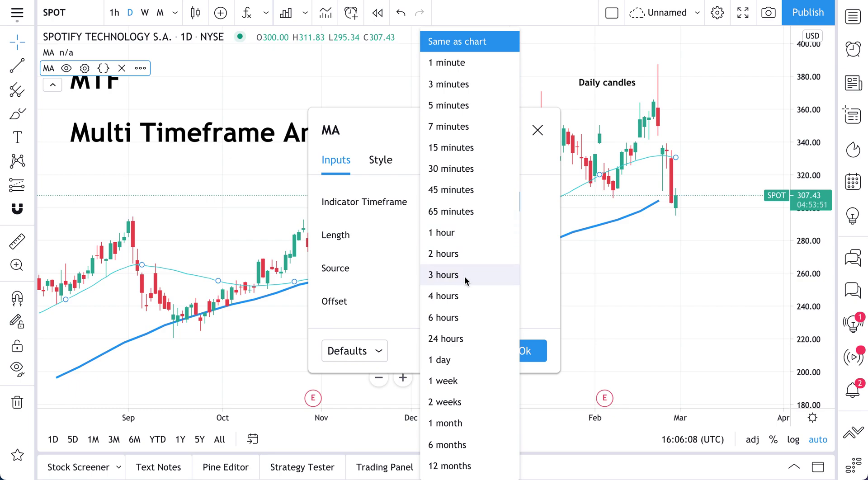
click(445, 233)
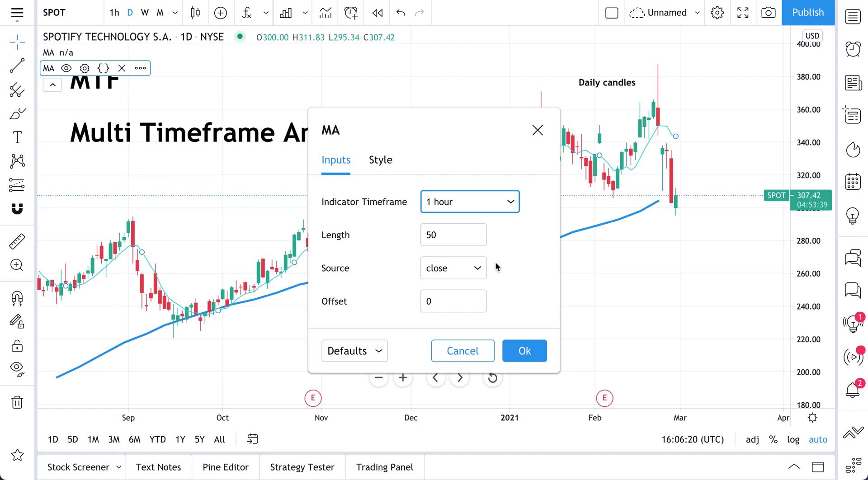
Recheck the timeframe, briefly switching to 1 minute before restoring 1 hour with length 50.
double_click(435, 233)
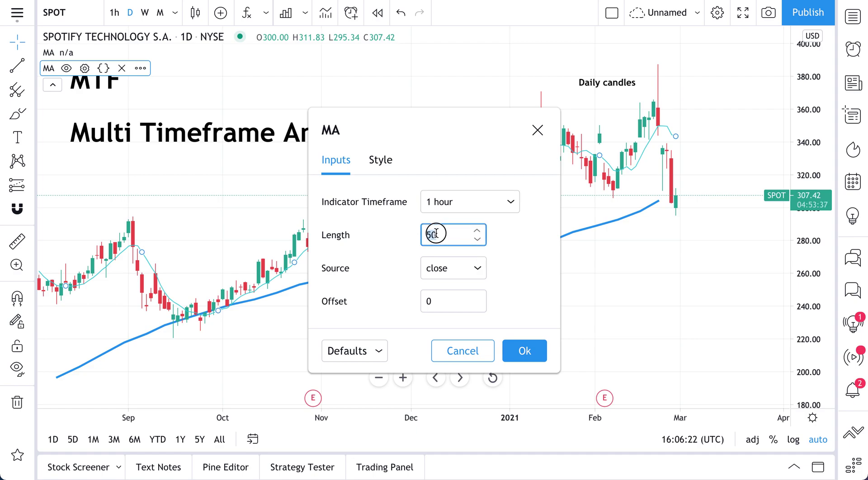
click(434, 204)
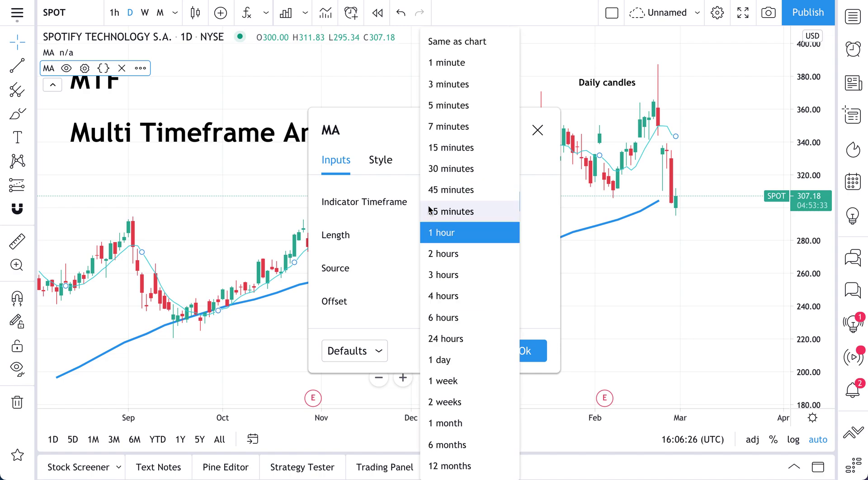
click(428, 234)
click(431, 233)
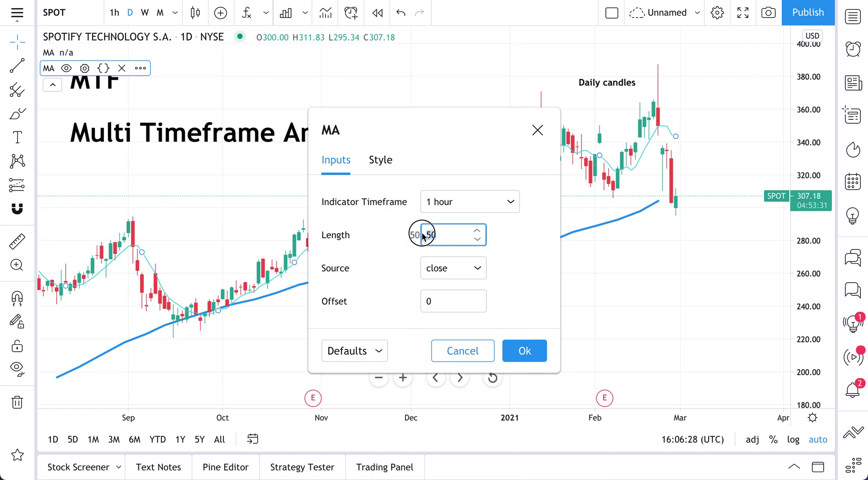
click(436, 235)
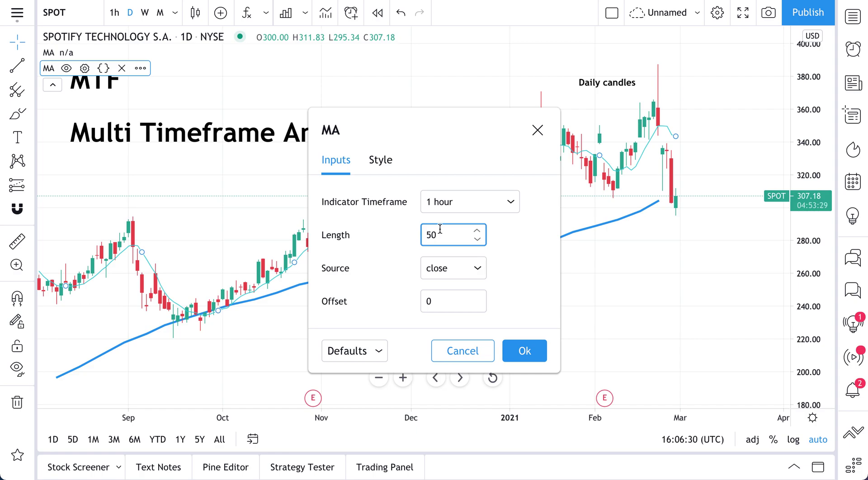
click(441, 200)
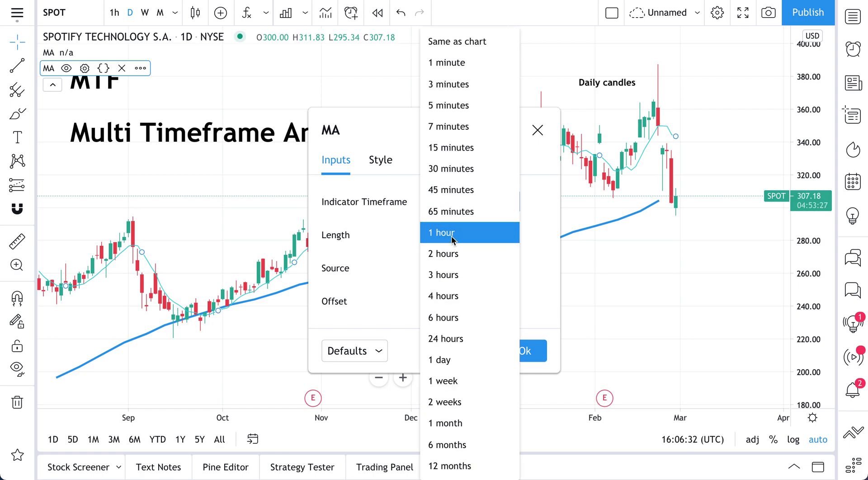
click(465, 65)
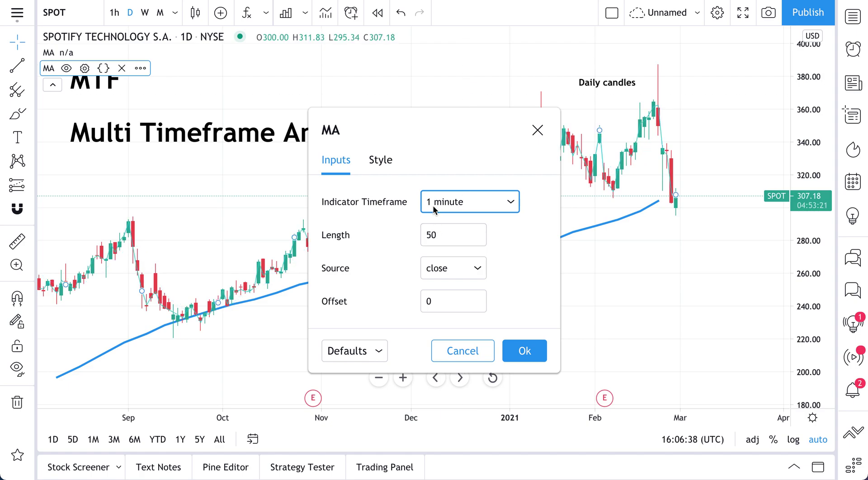
drag(446, 237, 423, 234)
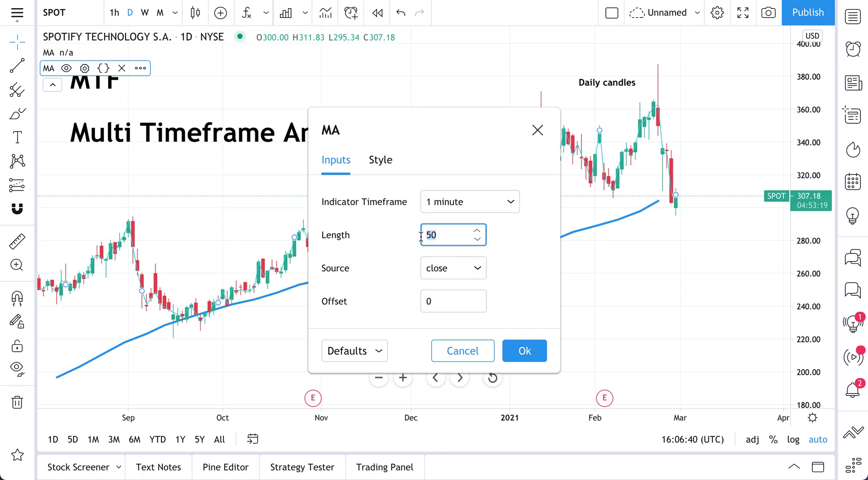
click(447, 200)
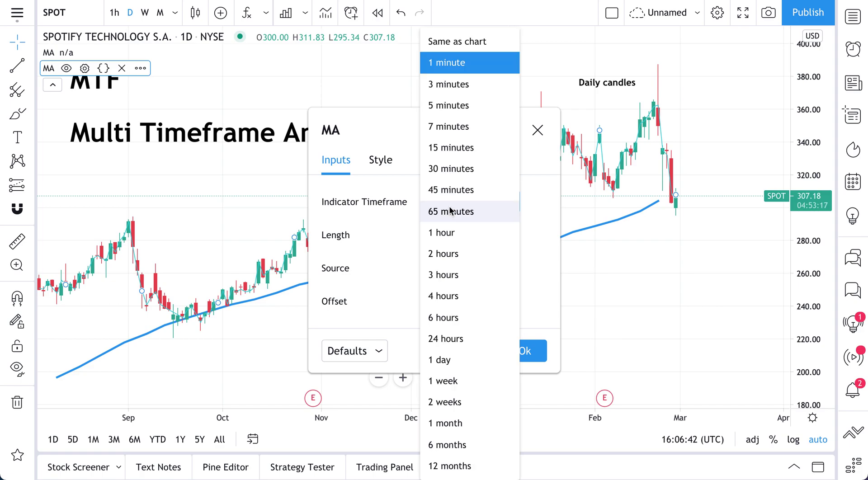
click(450, 231)
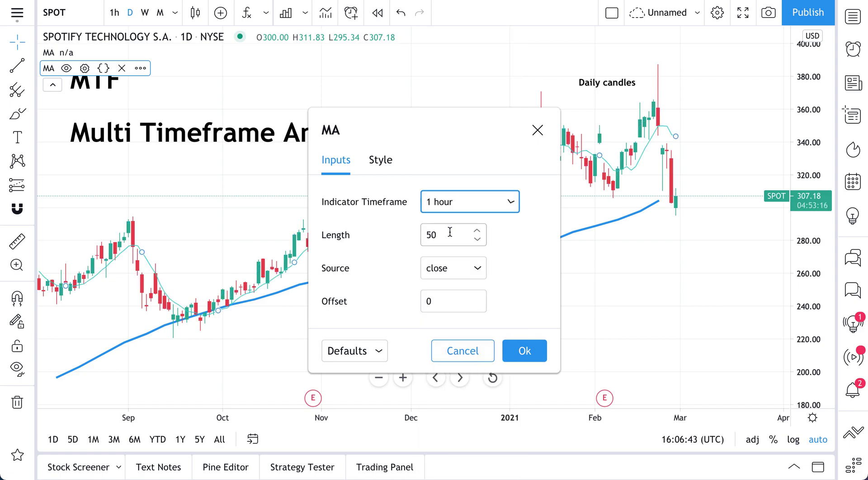
Give the 50-length MA the thickest line width and apply the settings.
click(380, 160)
click(398, 201)
click(473, 448)
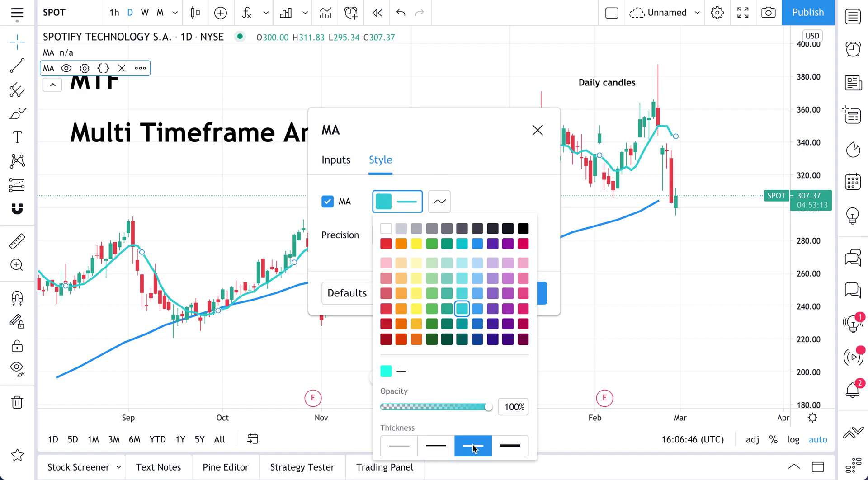
click(509, 449)
click(497, 162)
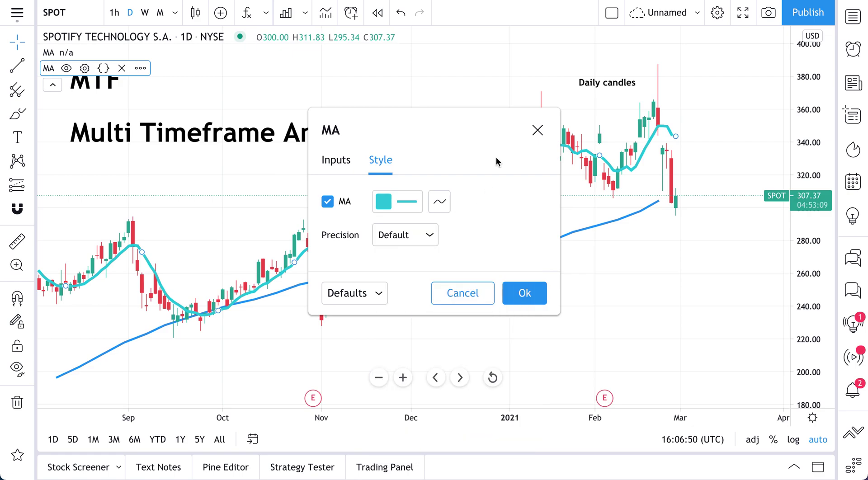
click(528, 294)
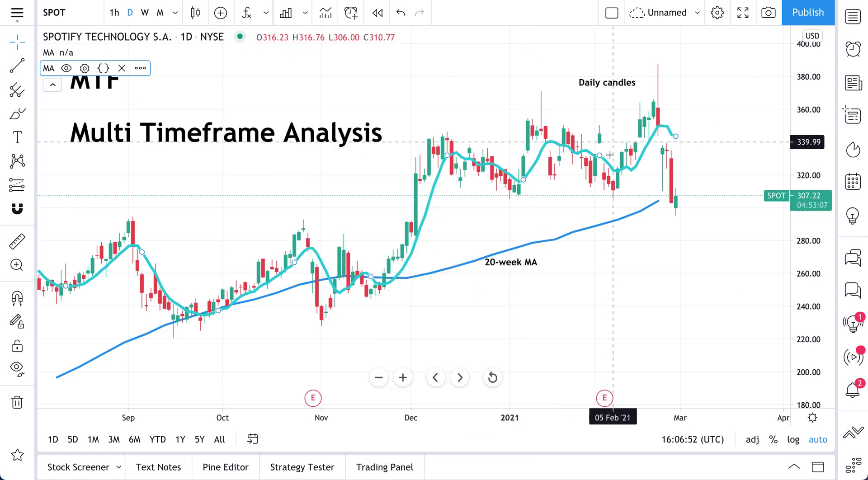
Nudge the 20-week MA and Daily candles labels slightly to the right.
drag(511, 266, 515, 267)
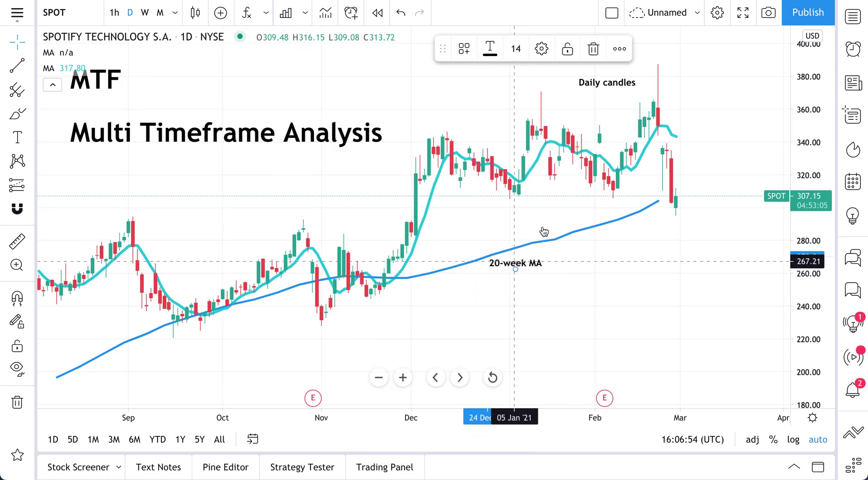
drag(620, 89, 638, 88)
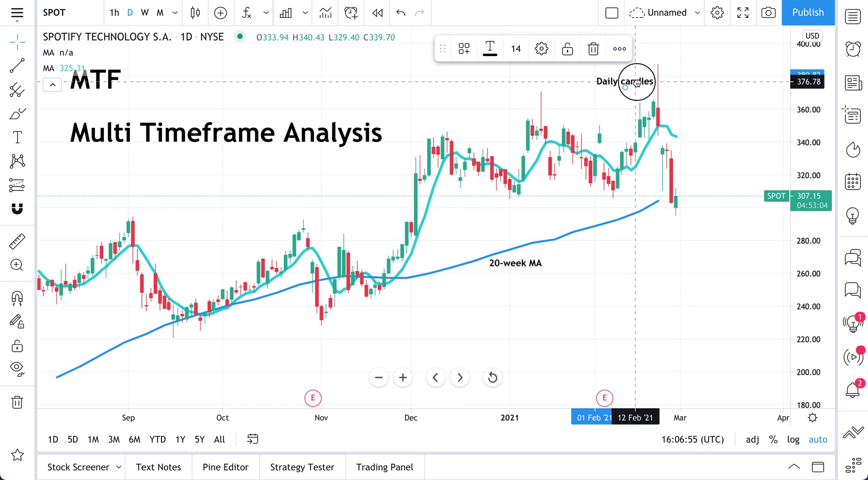
click(606, 164)
double_click(606, 163)
click(623, 34)
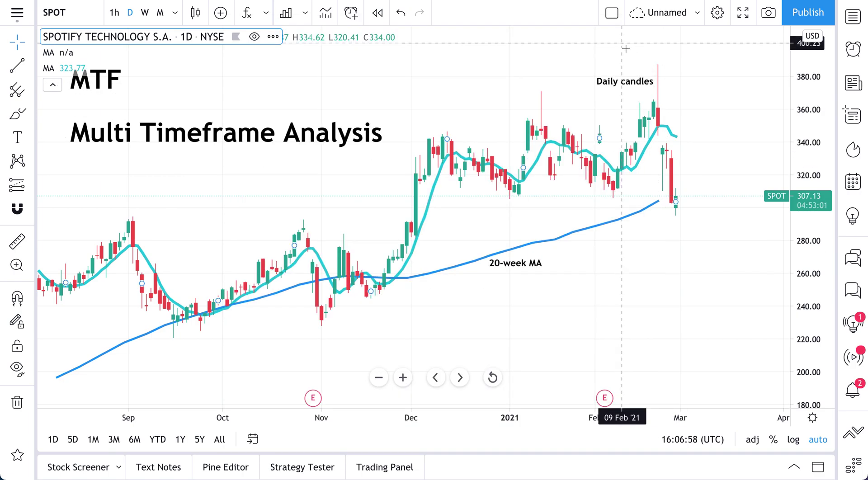
Confirm the cyan MA keeps the 1 hour timeframe, then duplicate the Daily candles label below-right.
double_click(676, 139)
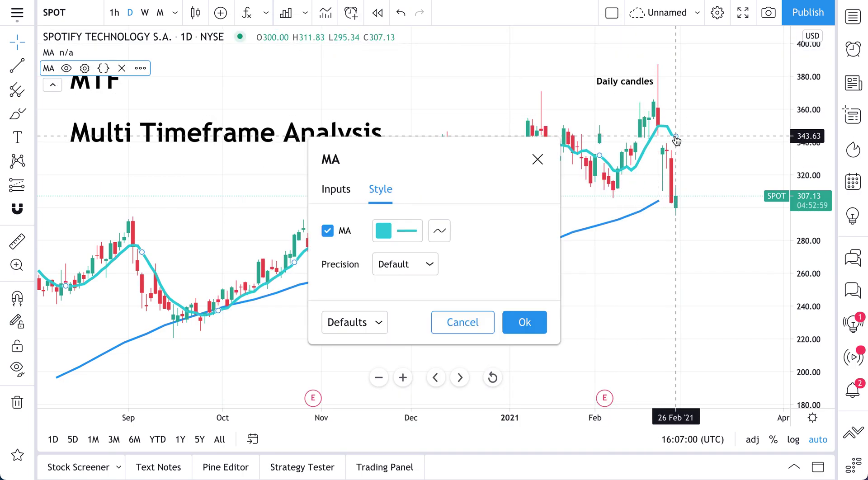
click(343, 195)
click(446, 230)
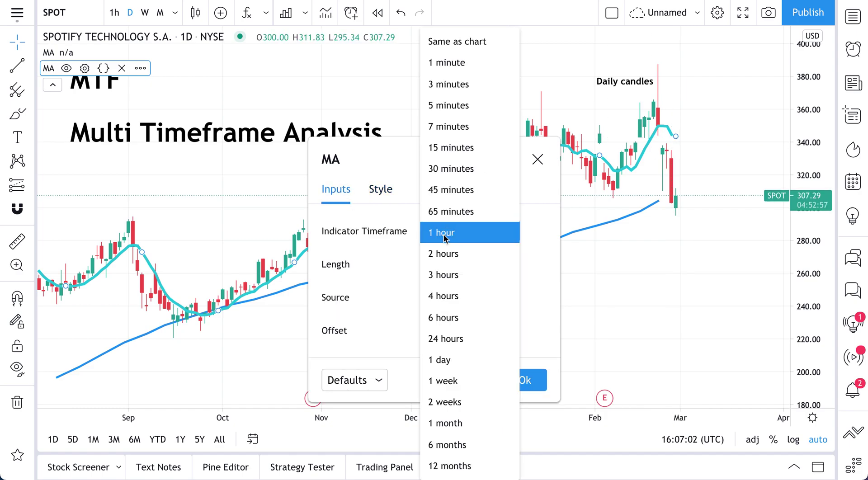
click(535, 277)
click(538, 382)
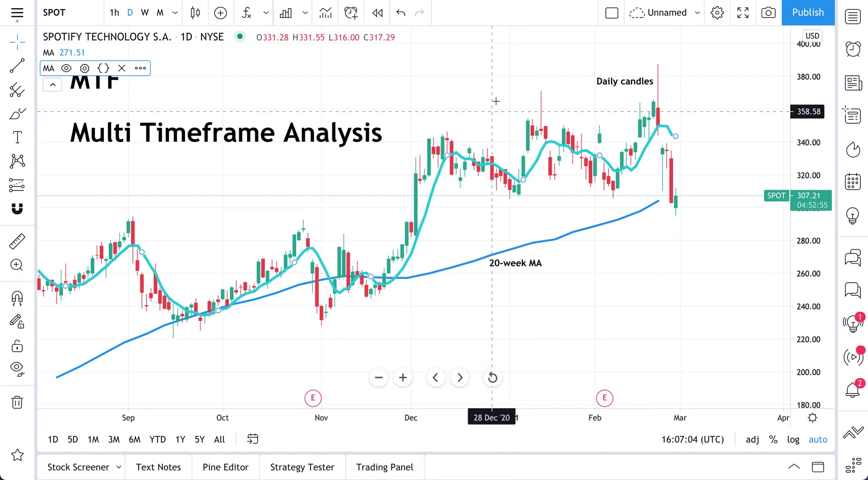
drag(622, 85, 725, 129)
Retitle the copied label '50-Hour MA' and nudge it slightly right beside the cyan average.
double_click(721, 129)
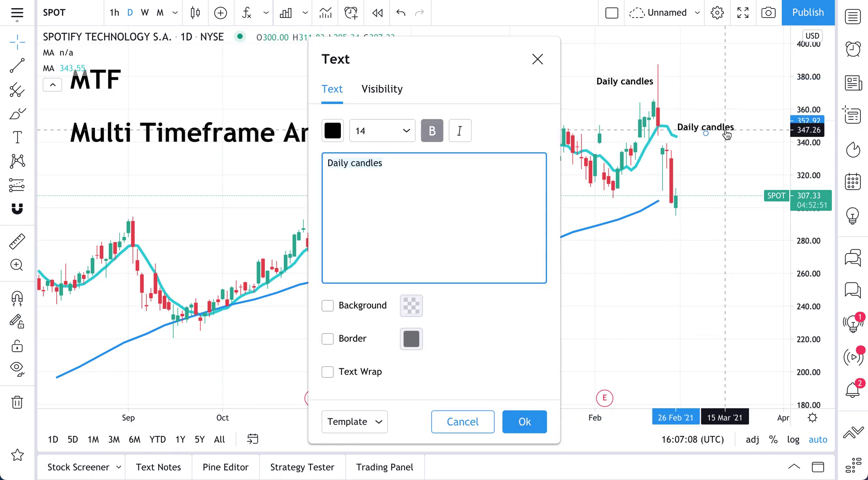
text(50-Hour MA)
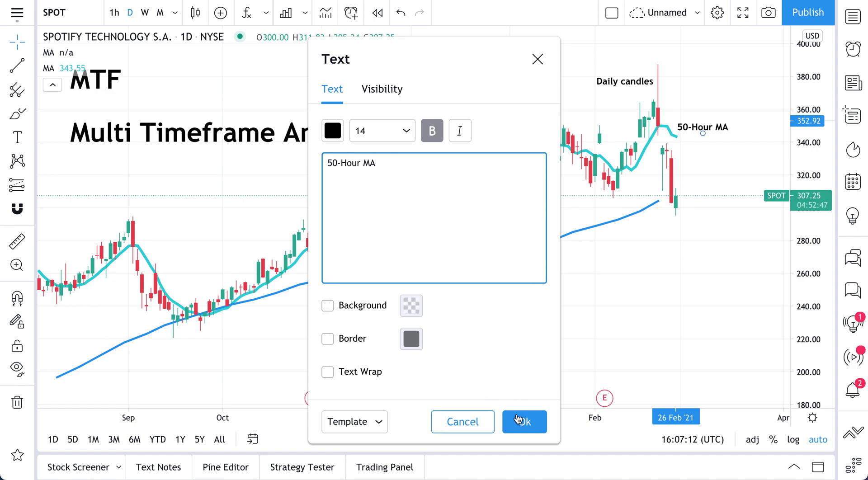
click(518, 420)
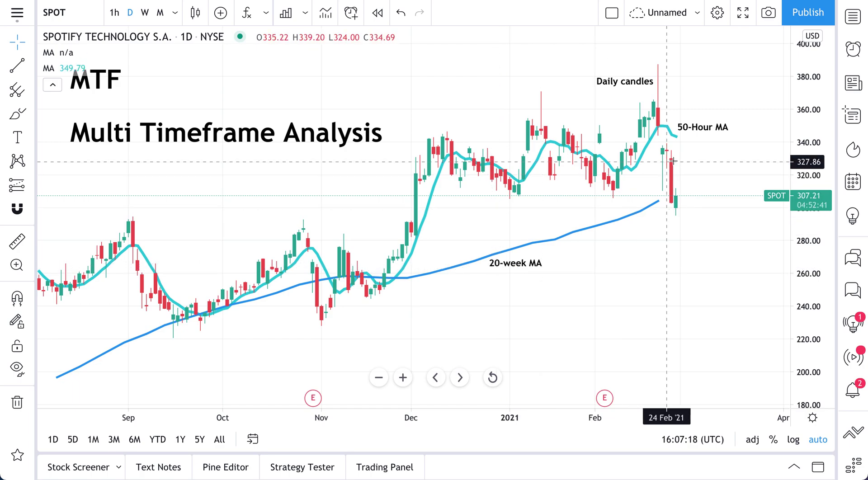
click(686, 129)
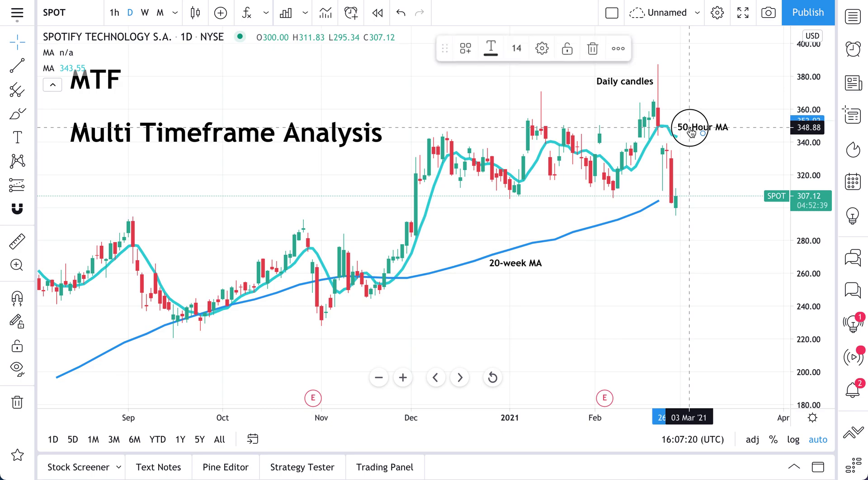
drag(686, 129, 691, 130)
click(691, 158)
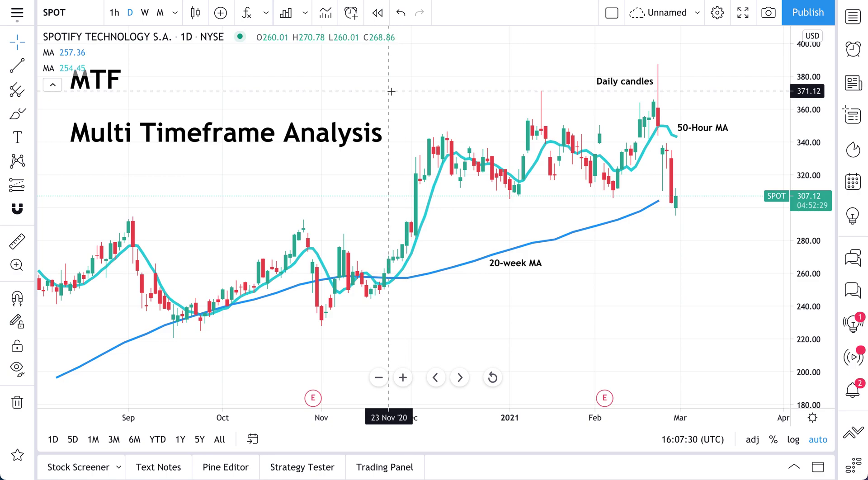
Load the QQQ chart, then switch the symbol to BTCUSD.
click(62, 16)
text(QQQ)
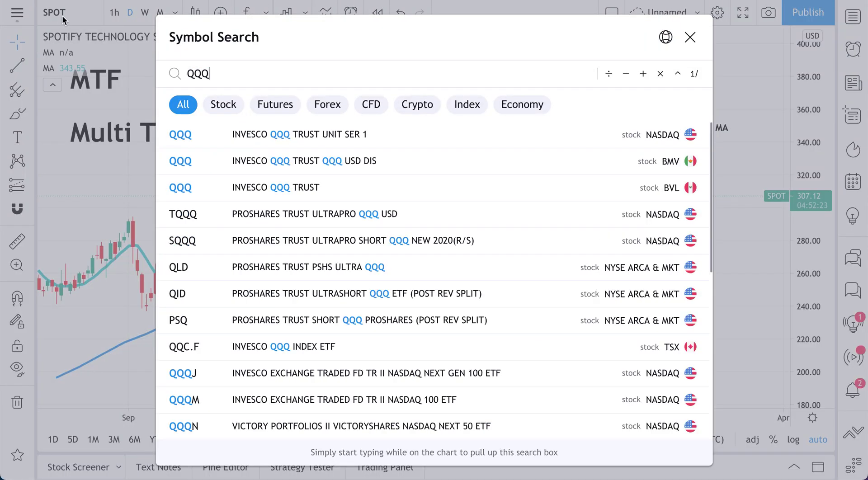
click(263, 132)
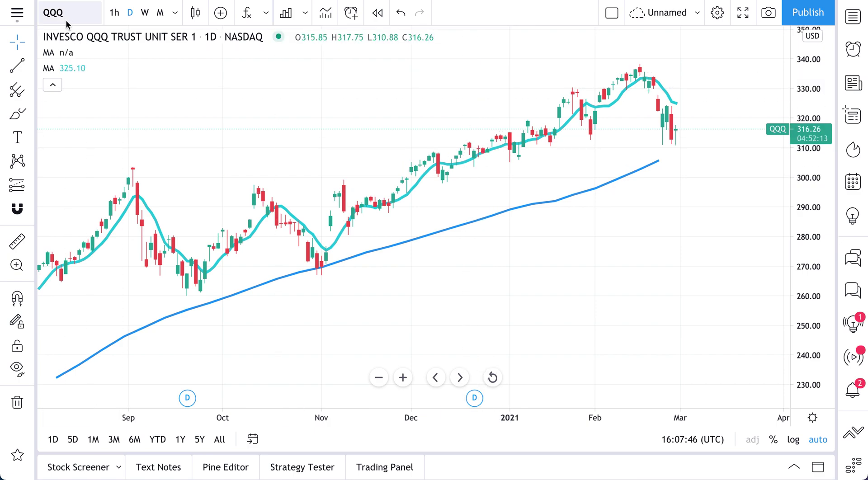
click(53, 13)
text(BTCUSD)
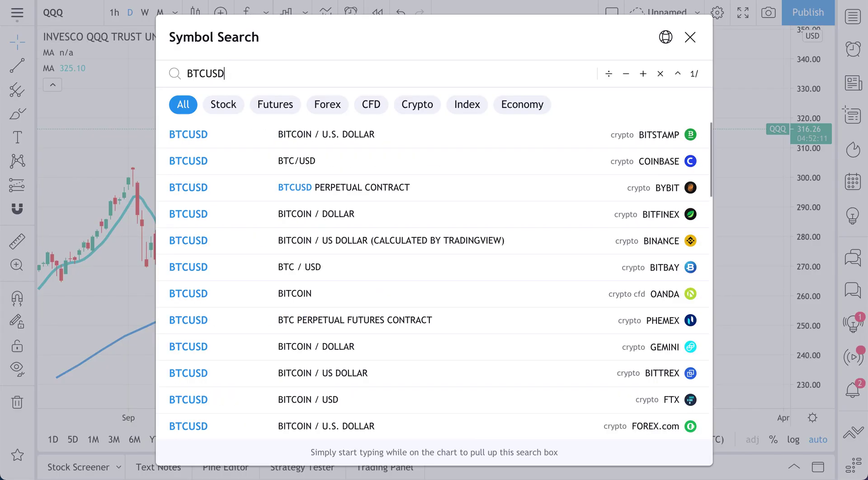
key(Return)
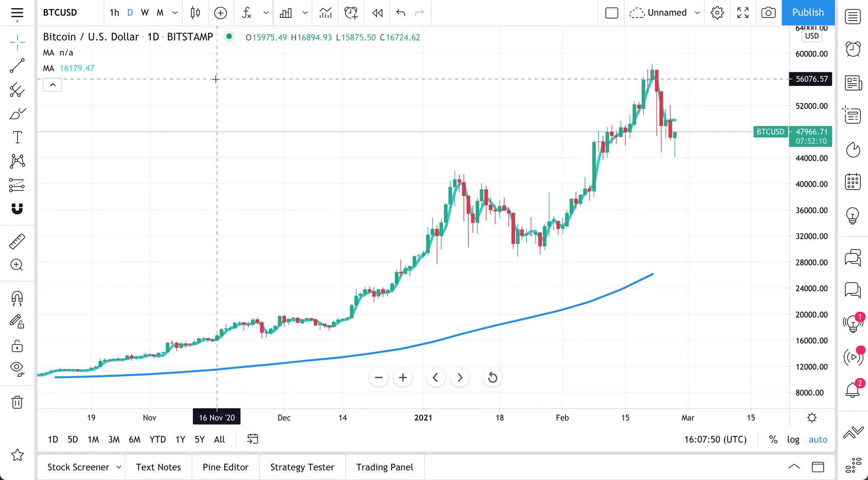
Return to QQQ and remove the cyan and blue moving averages from its legend.
click(67, 17)
text(QQQ)
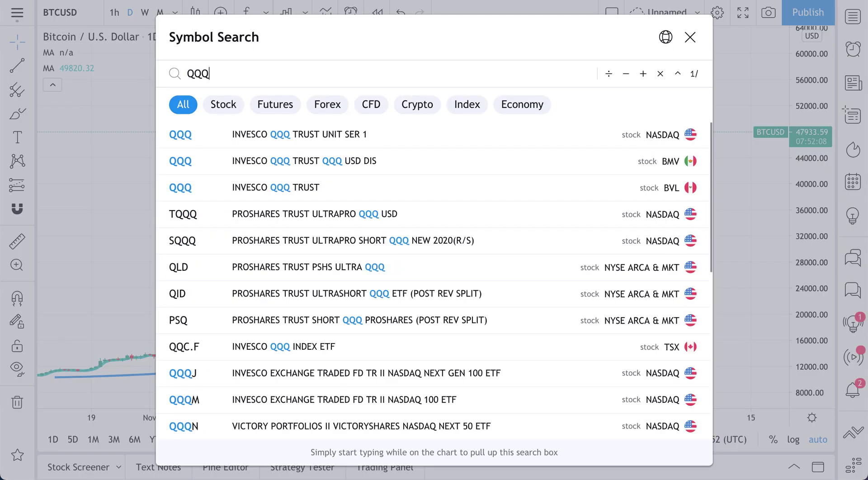
key(Return)
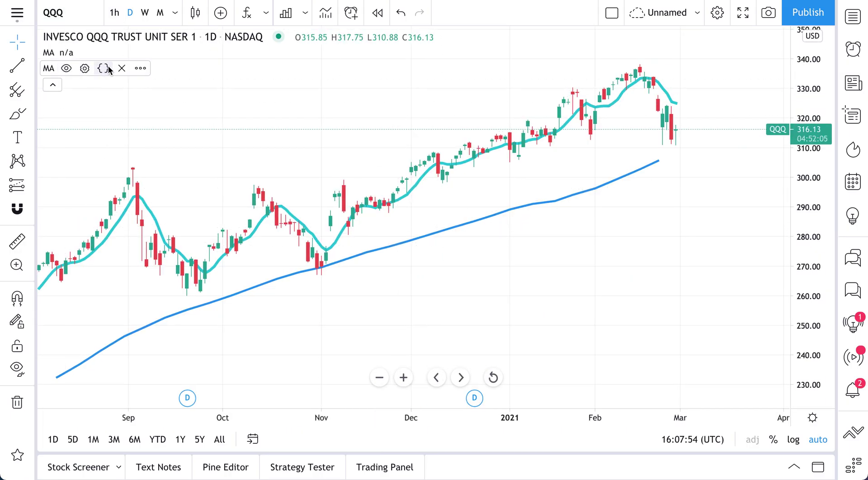
click(121, 68)
click(121, 53)
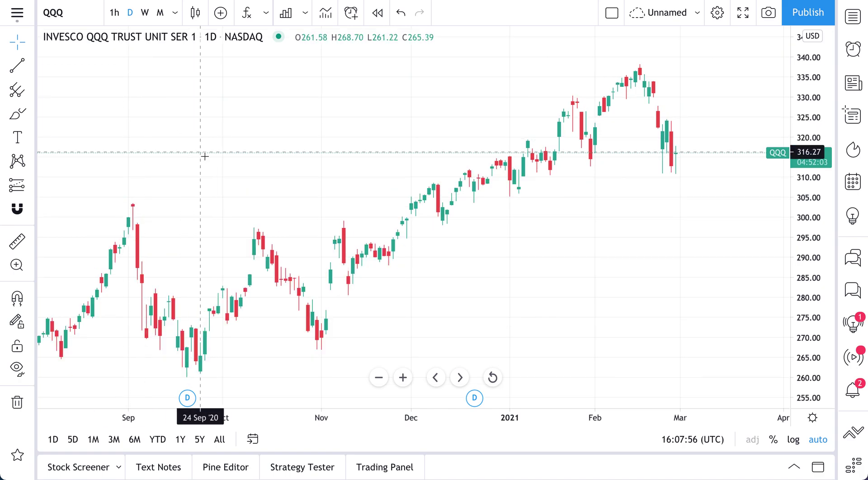
Switch QQQ to weekly candles and draw a red brush circle around the latest candles.
click(143, 16)
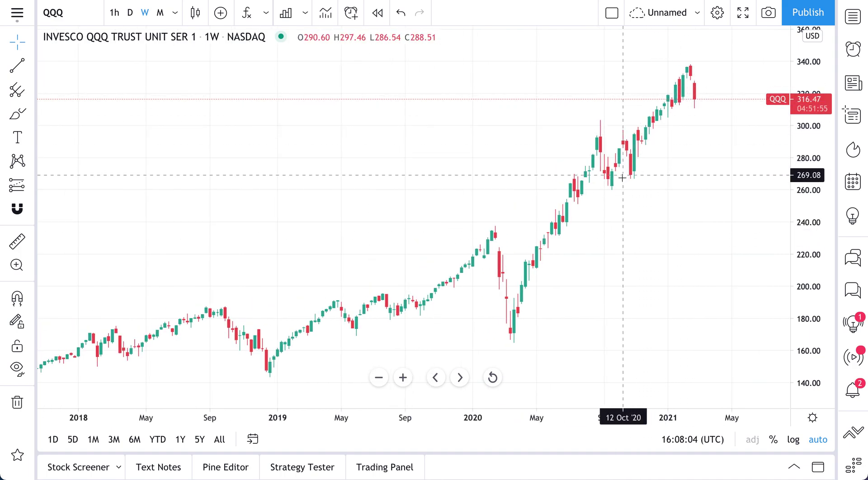
click(23, 119)
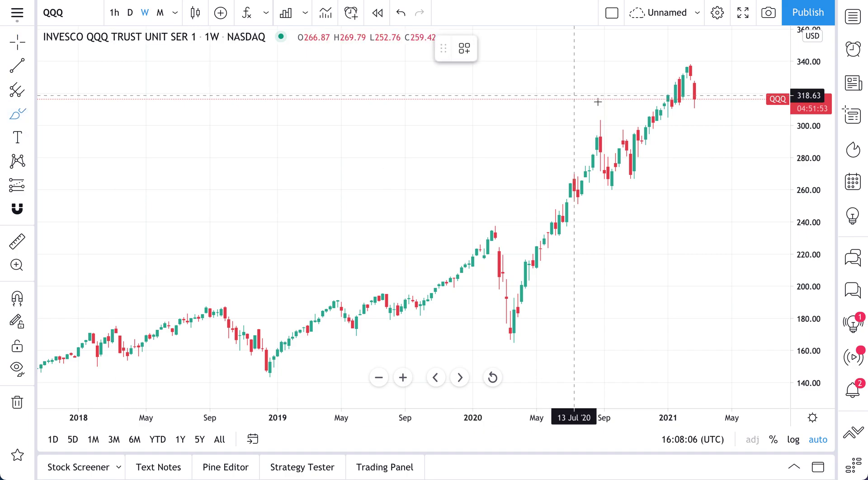
mouse_move(685, 88)
mouse_down()
mouse_move(699, 80)
mouse_move(707, 103)
mouse_move(692, 93)
mouse_up()
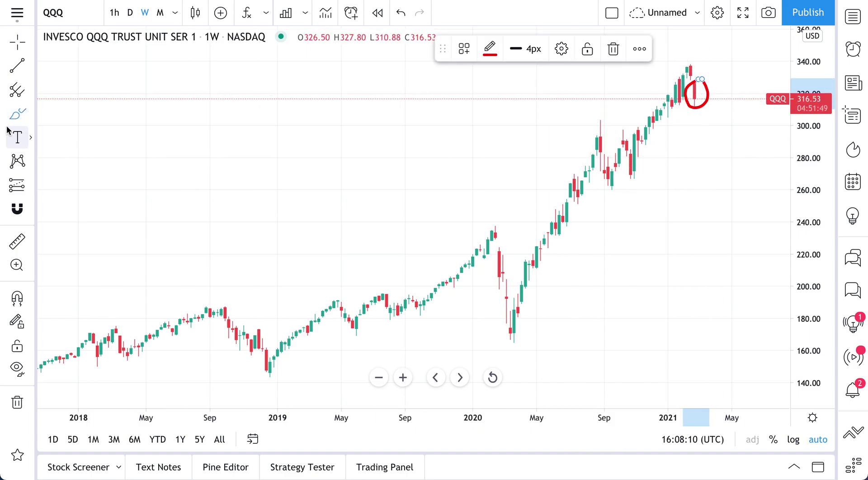
click(17, 137)
Place a note reading 'One week of trading is shown in this single candle' beside the circled candles.
click(718, 87)
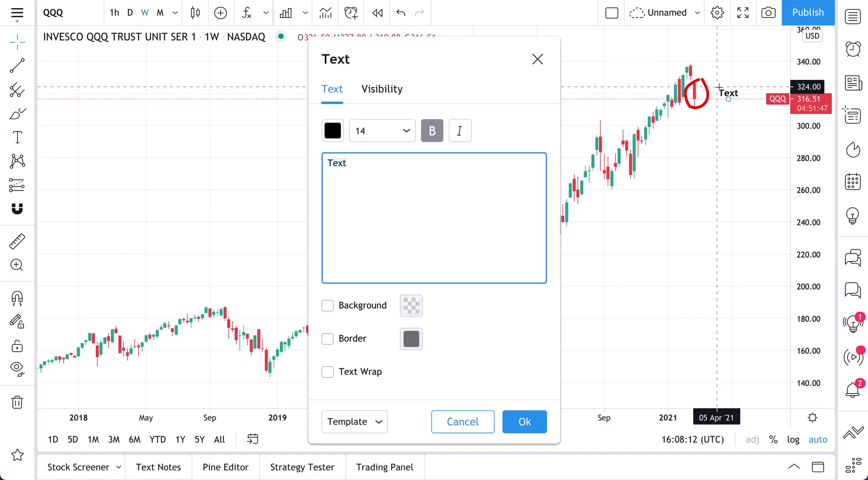
text(One week)
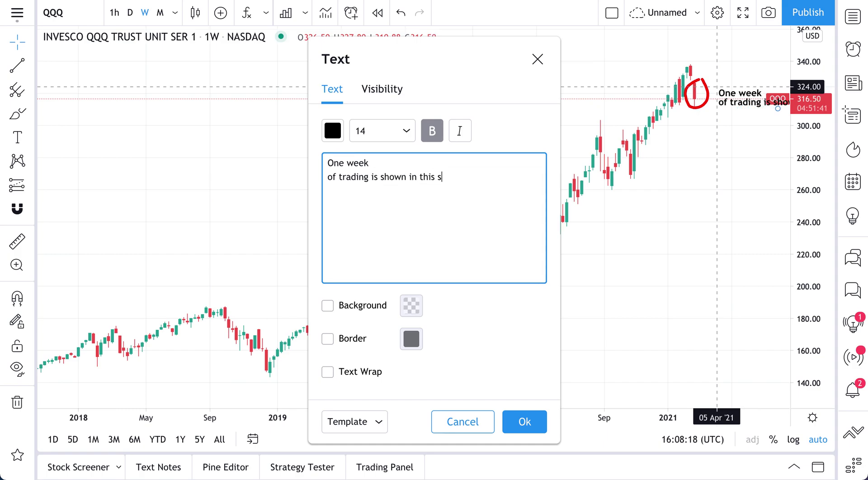
text(dle)
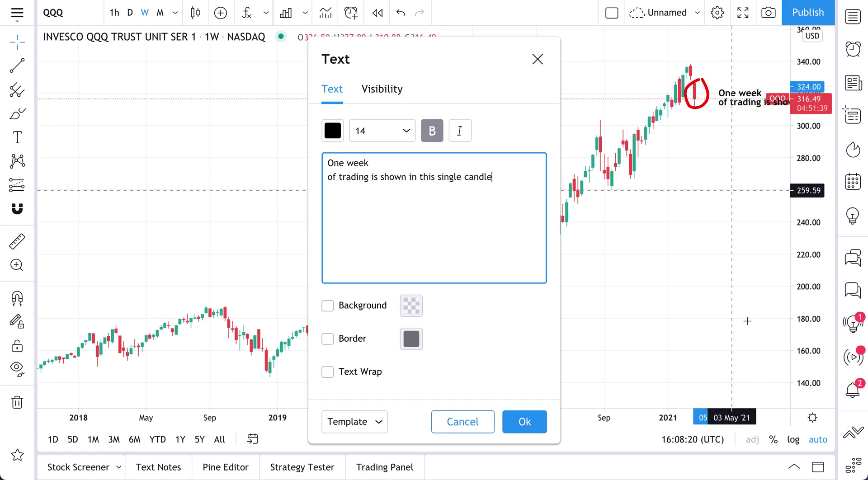
click(520, 422)
drag(732, 106, 682, 145)
Enable Text Wrap on the note, narrow it to three lines and position it beside the latest candles.
double_click(682, 144)
click(428, 187)
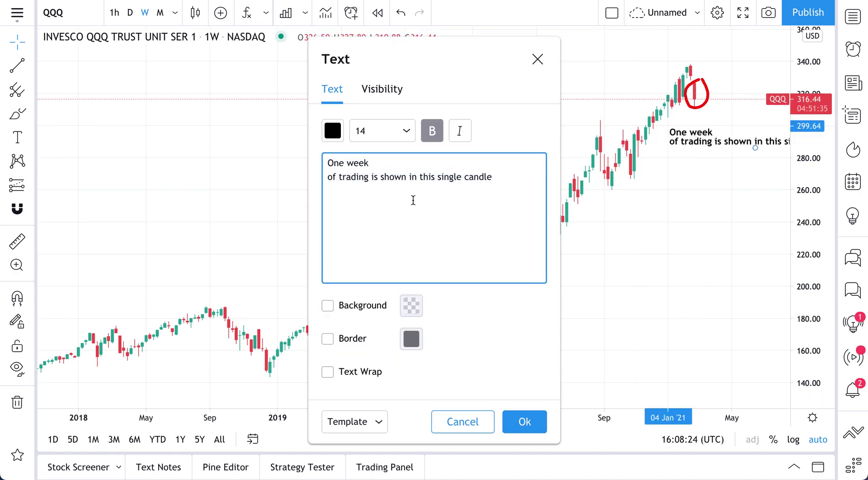
click(328, 371)
click(522, 421)
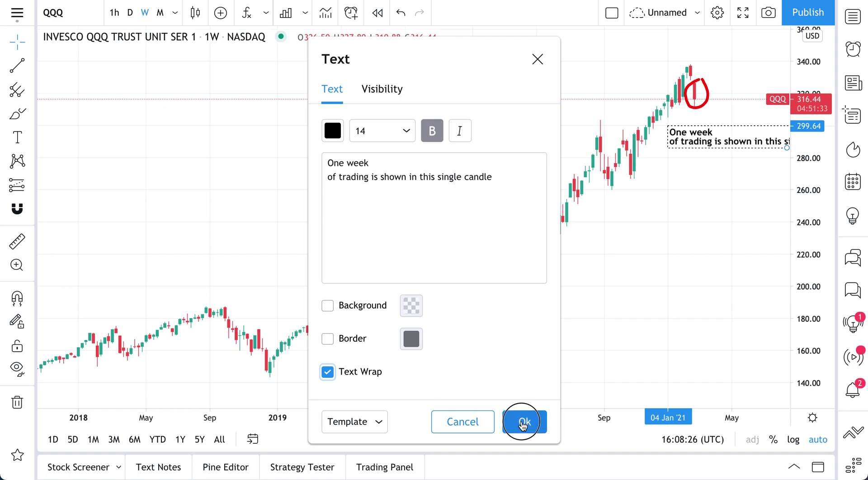
drag(720, 145, 601, 158)
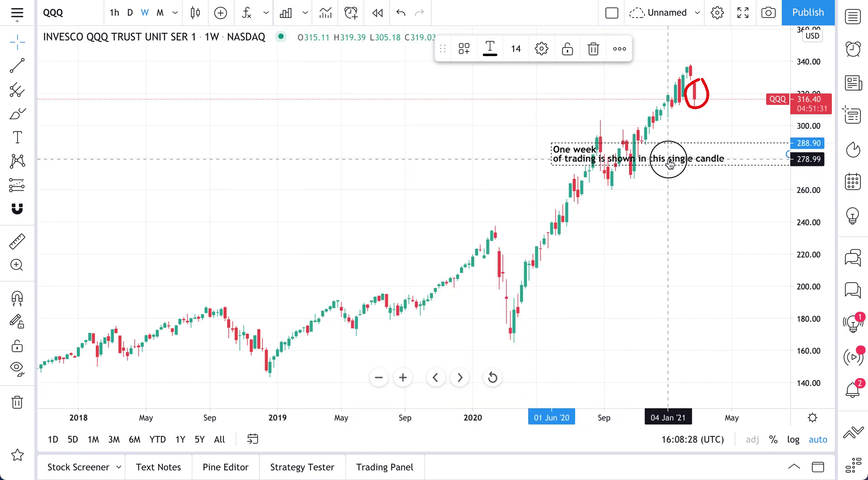
drag(669, 163, 412, 185)
drag(534, 179, 449, 183)
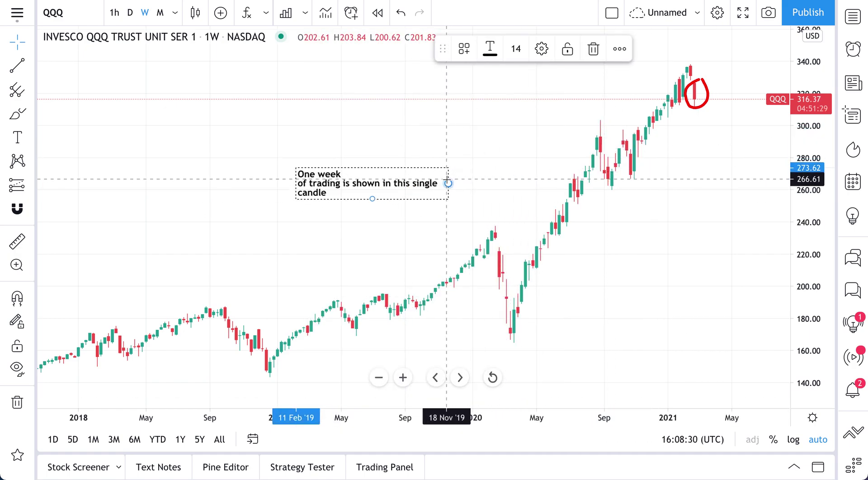
drag(333, 194, 678, 155)
drag(669, 253, 535, 142)
Settle the note under the red circle, then view daily candles and return to weekly.
click(552, 218)
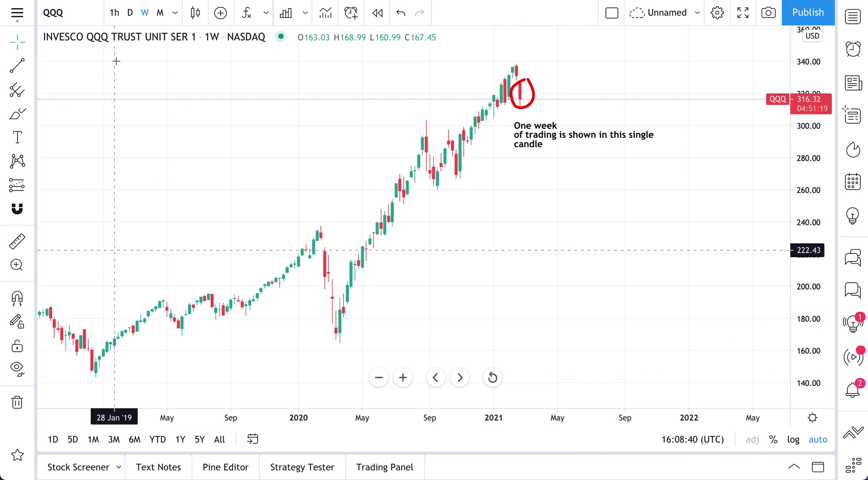
click(130, 13)
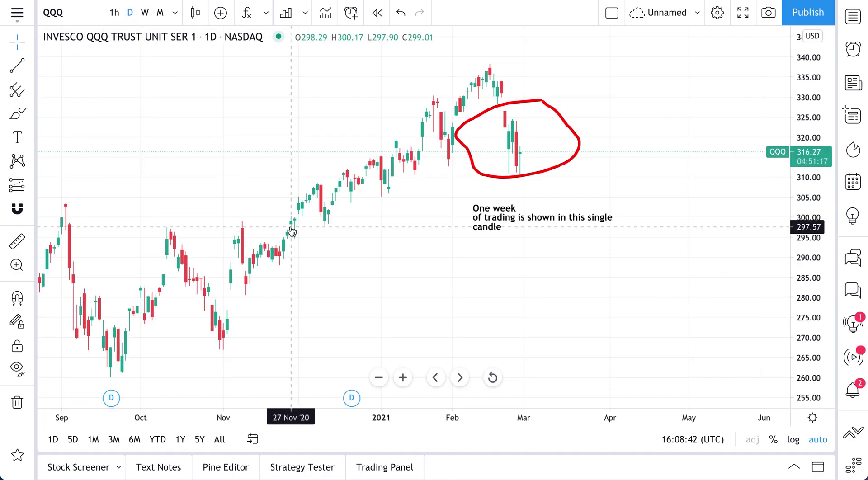
click(144, 14)
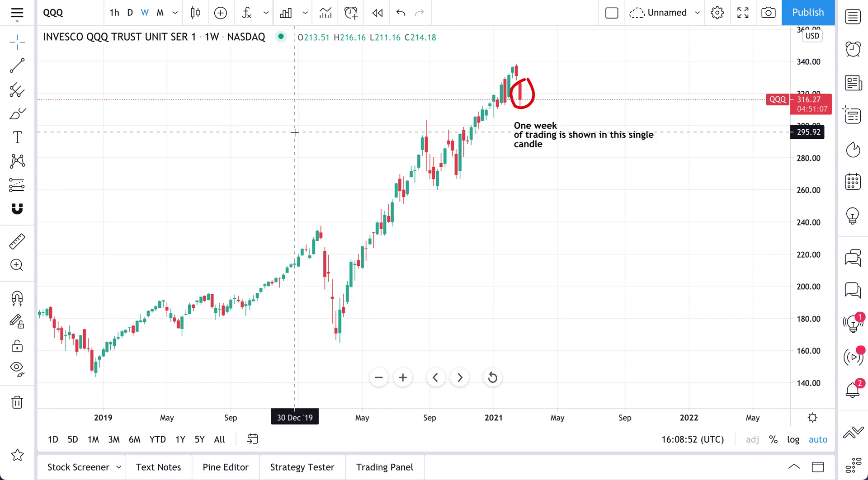
Add the built-in Bollinger Bands (BB 20) indicator to the weekly QQQ chart.
key(/)
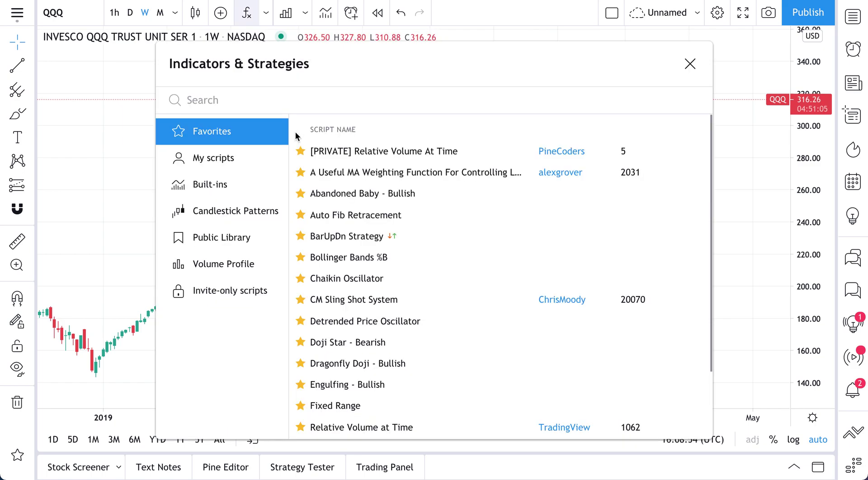
click(233, 189)
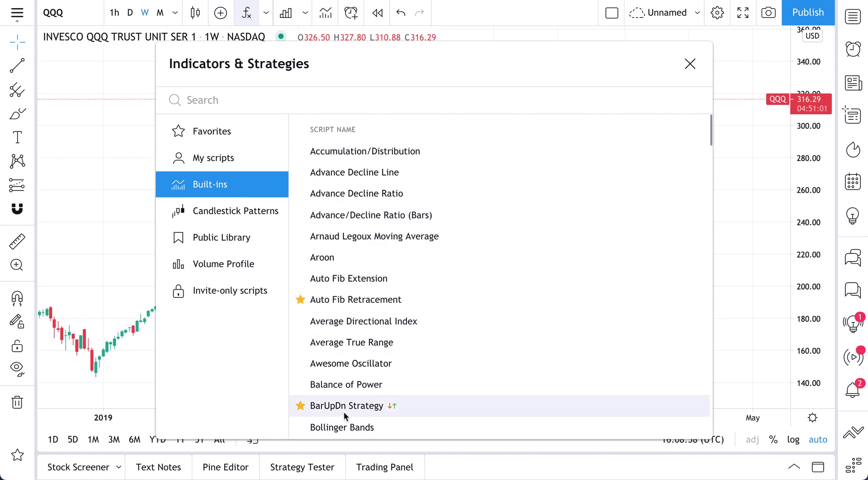
scroll(358, 425, down, 2)
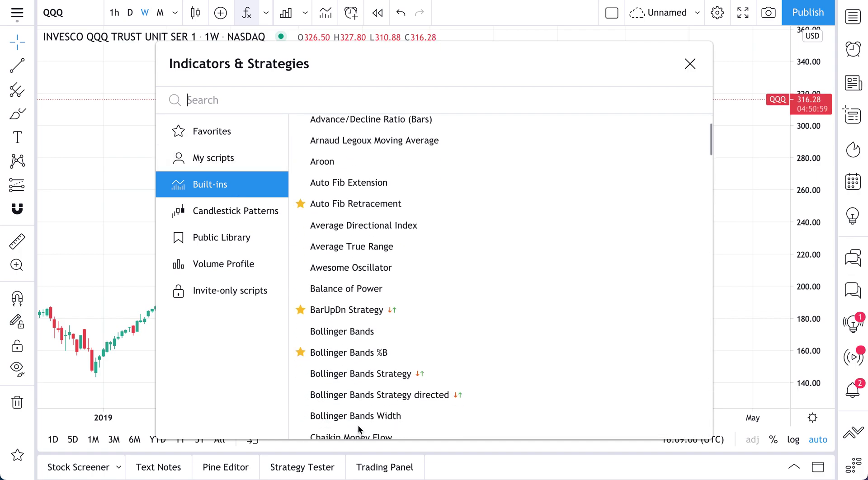
click(340, 333)
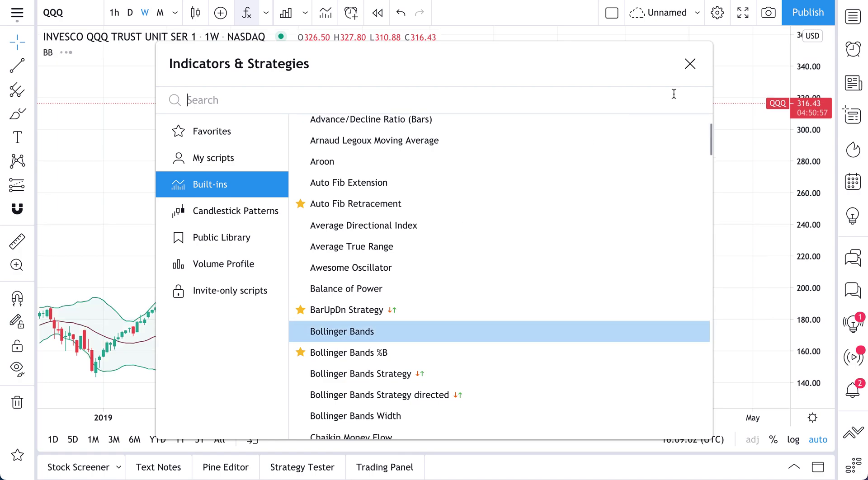
click(691, 66)
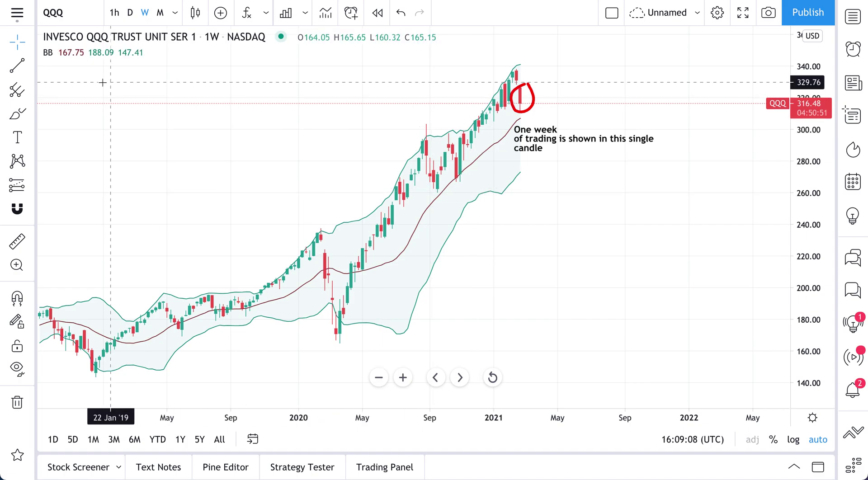
Set the Bollinger Bands to the 1 day timeframe, length 200 and standard deviation 1.
double_click(474, 199)
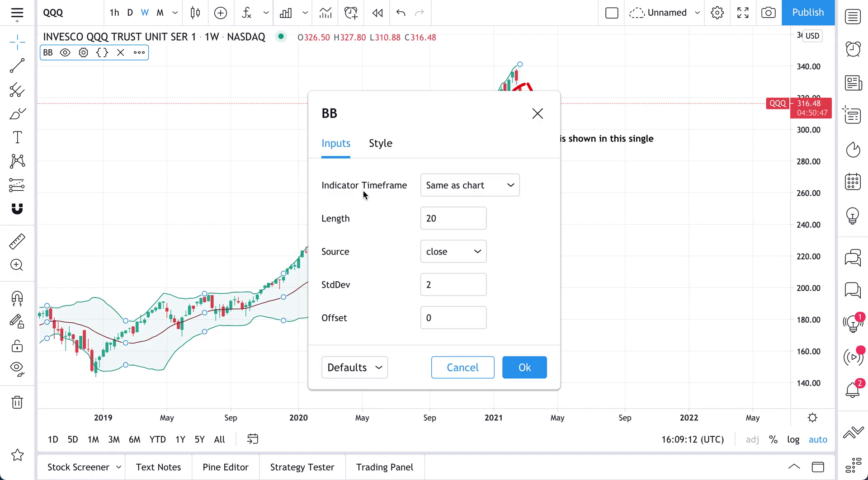
drag(470, 125, 207, 120)
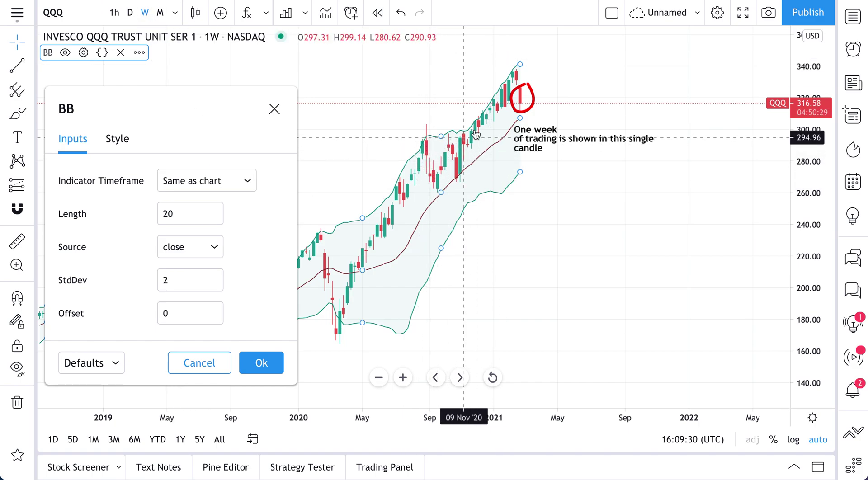
click(247, 182)
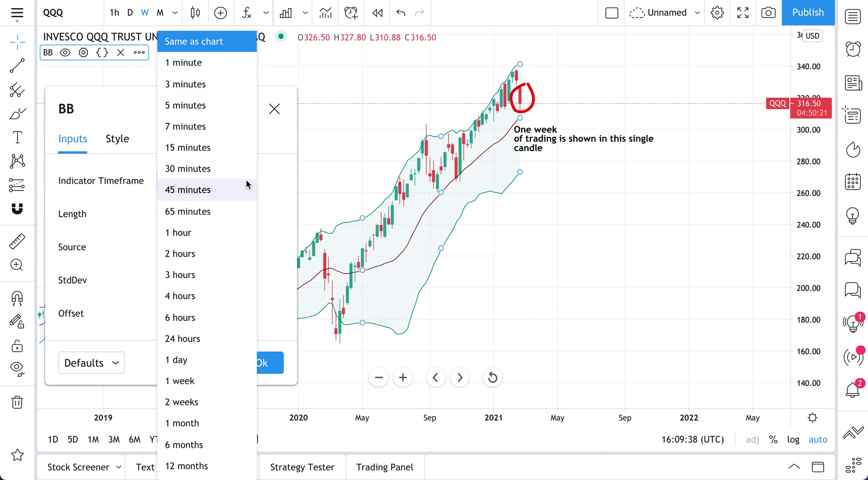
click(206, 357)
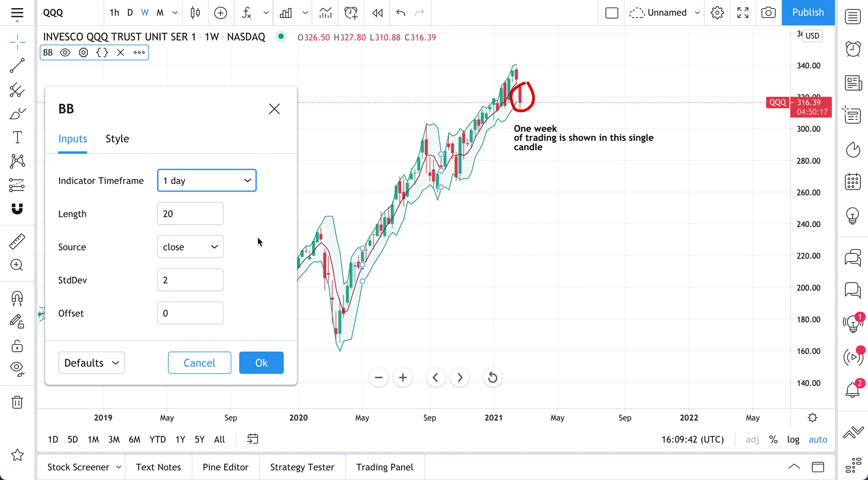
click(167, 214)
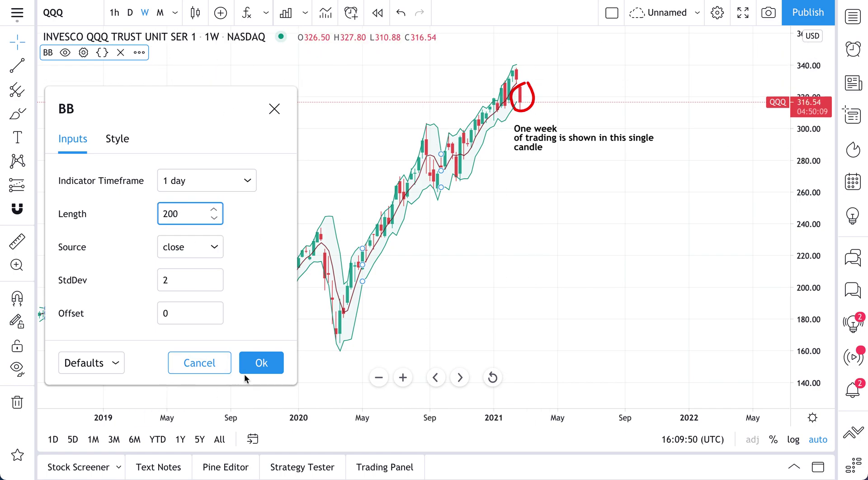
click(170, 283)
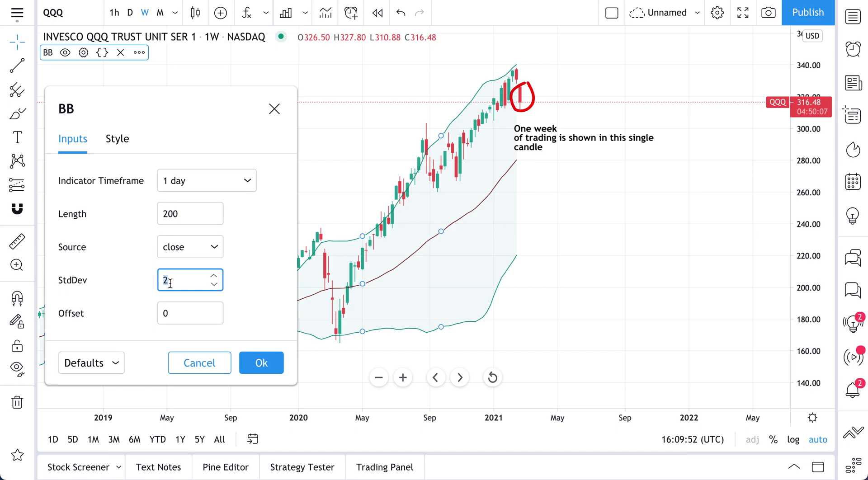
click(247, 287)
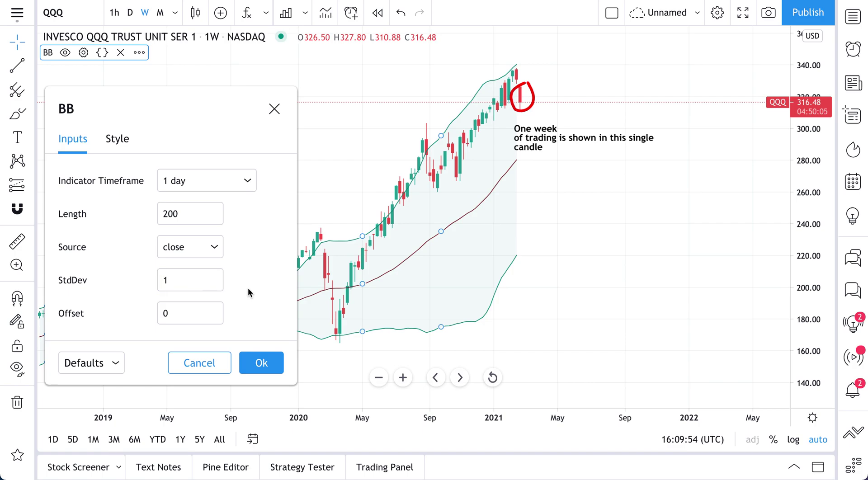
click(262, 364)
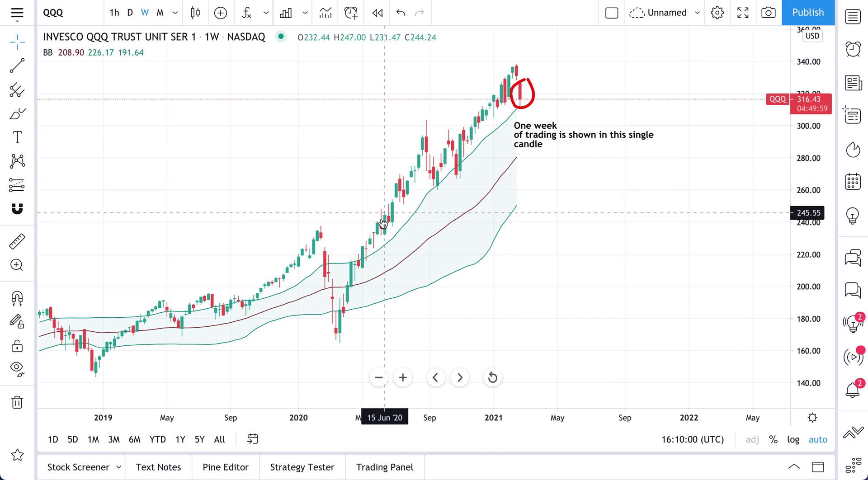
Move the one-week note up beside the circled candle.
click(541, 132)
mouse_move(541, 132)
mouse_down()
mouse_move(544, 84)
mouse_move(567, 78)
mouse_up()
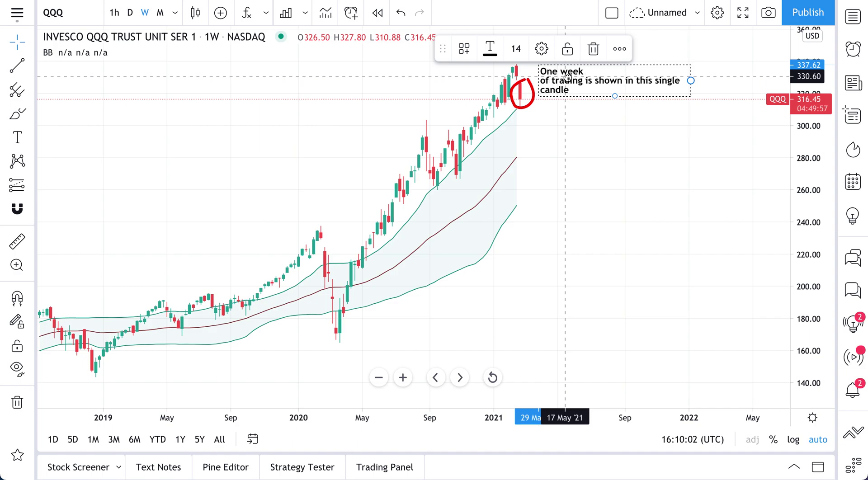
click(610, 174)
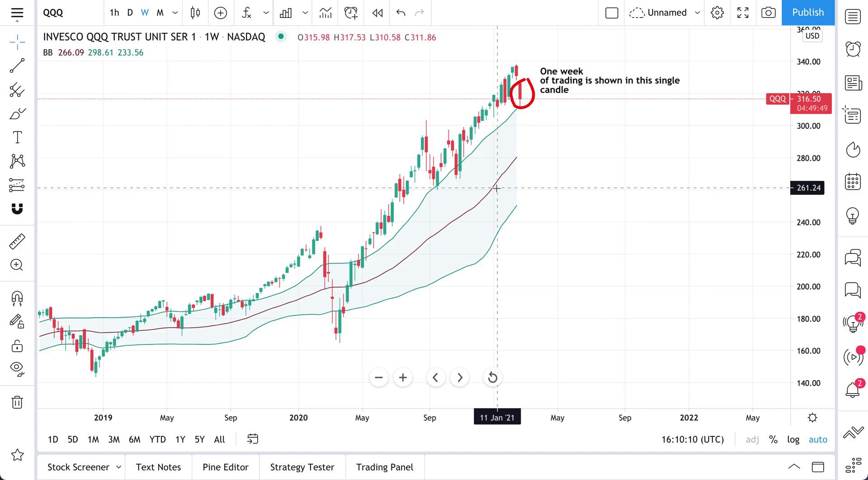
Add a 'Two timeframes at once!' text label and drag it near the chart bottom.
click(17, 137)
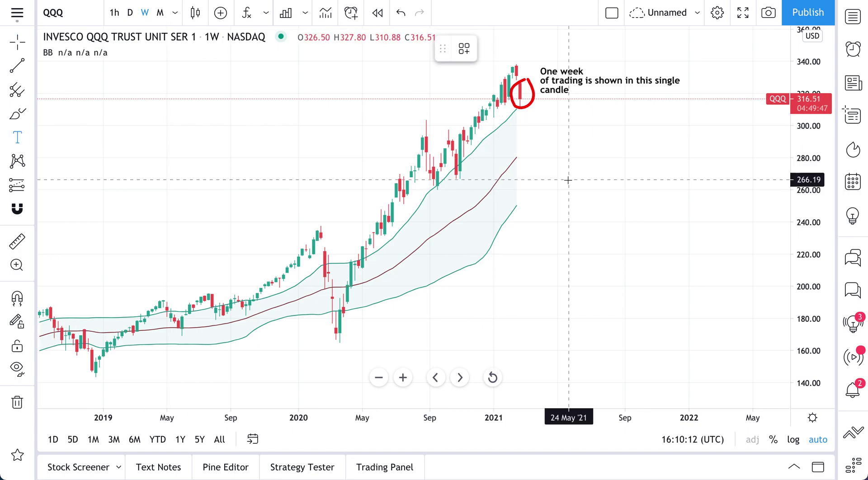
click(551, 177)
text(Two timef)
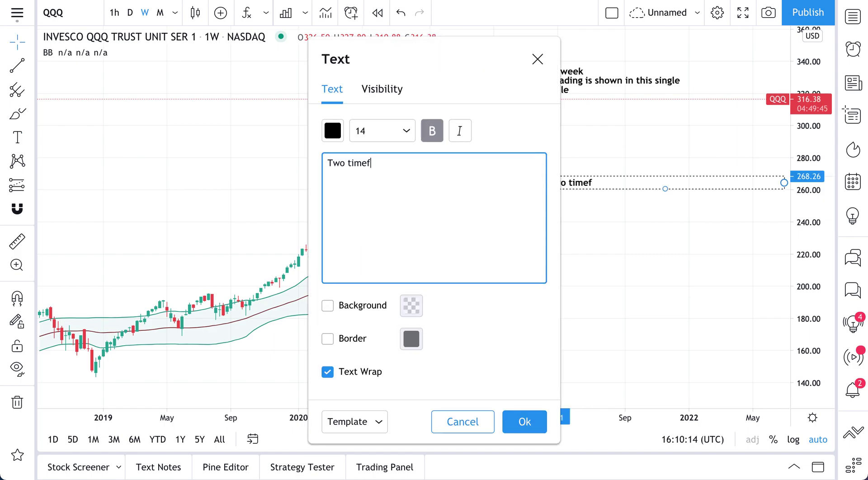
text(rames at once!)
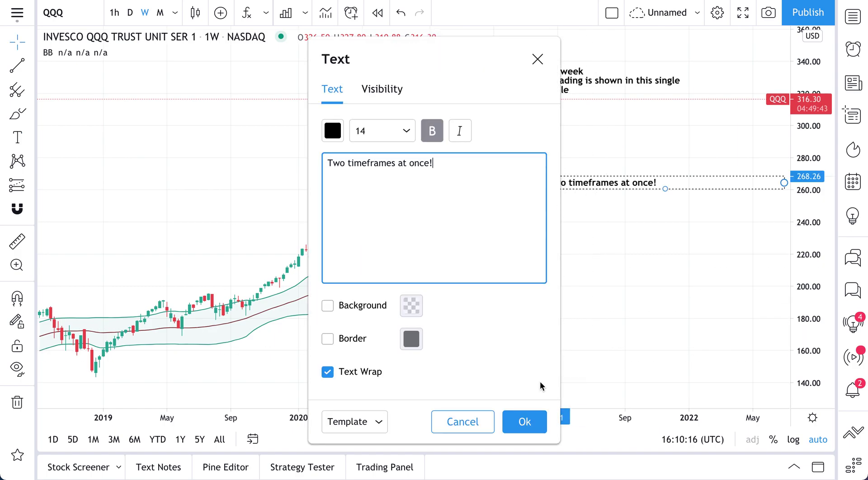
click(524, 421)
drag(583, 184, 561, 288)
drag(548, 316, 513, 390)
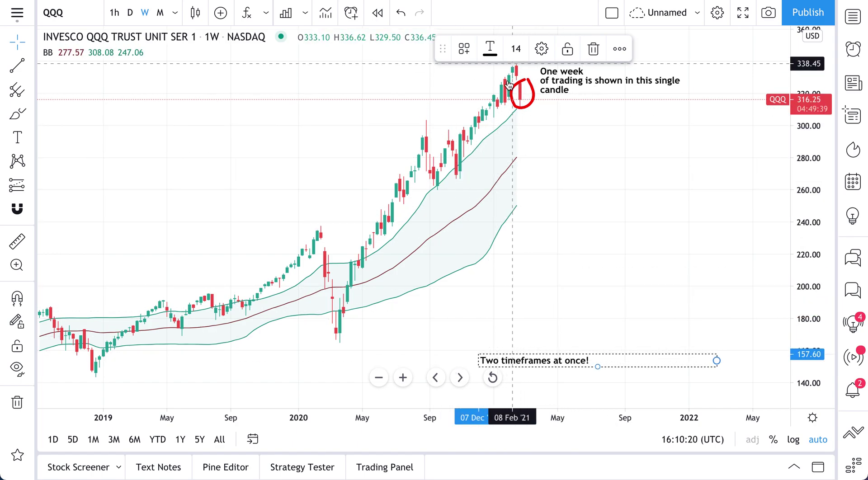
click(533, 165)
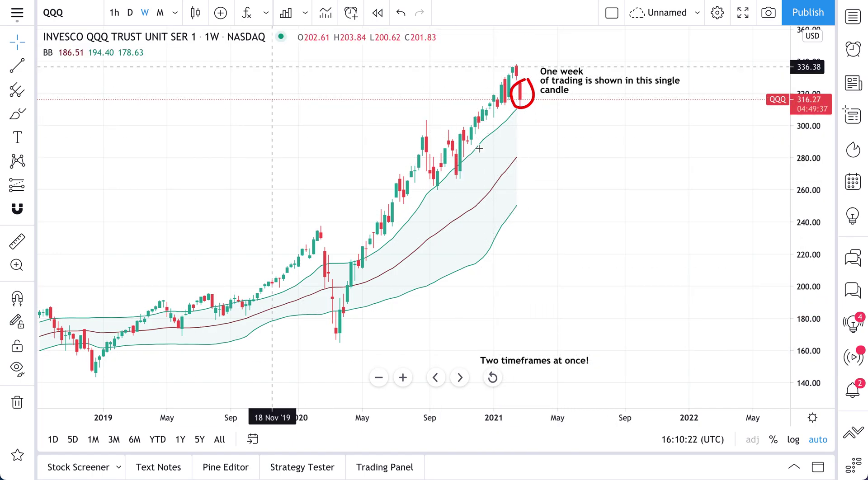
Delete the red circle around the latest candle.
scroll(517, 116, up, 5)
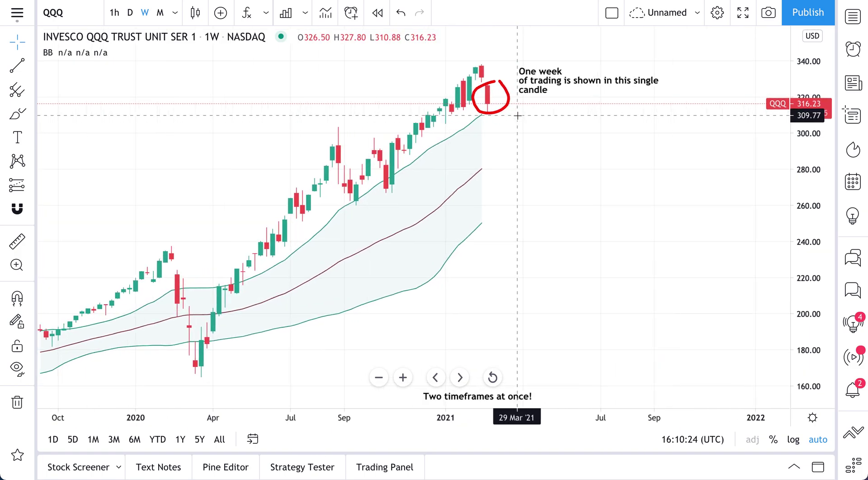
click(371, 126)
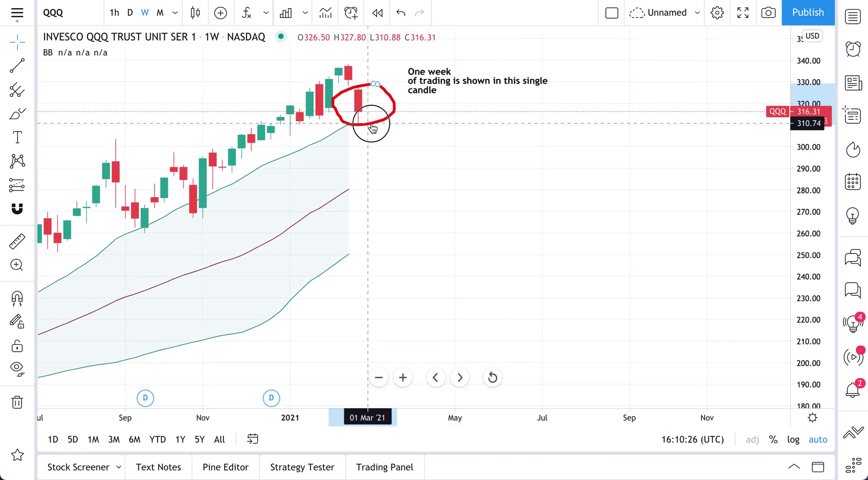
key(Delete)
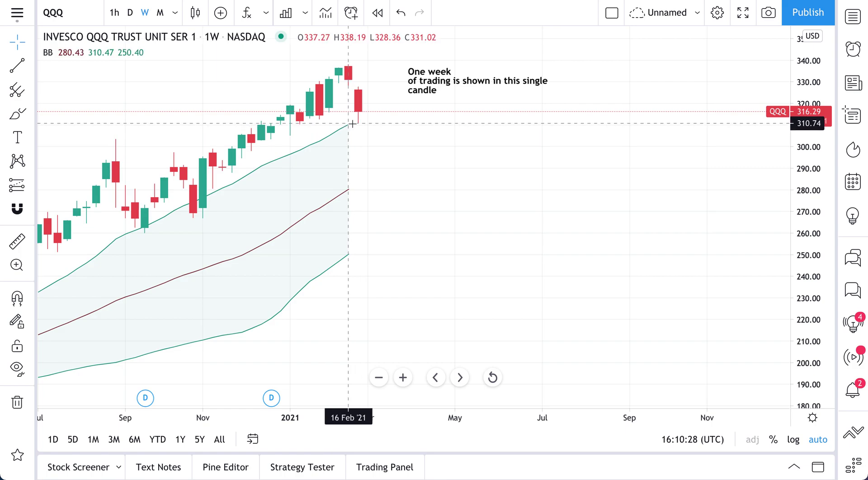
Brush red circles around the September, November and February '21 candles, then undo them.
click(17, 114)
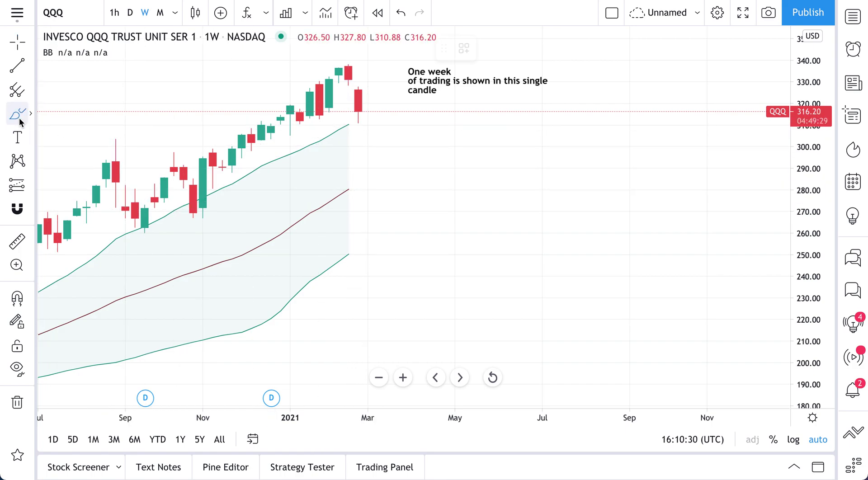
mouse_move(150, 211)
mouse_down()
mouse_move(113, 237)
mouse_move(155, 210)
mouse_up()
mouse_move(216, 180)
mouse_down()
mouse_move(188, 194)
mouse_move(237, 186)
mouse_move(221, 182)
mouse_up()
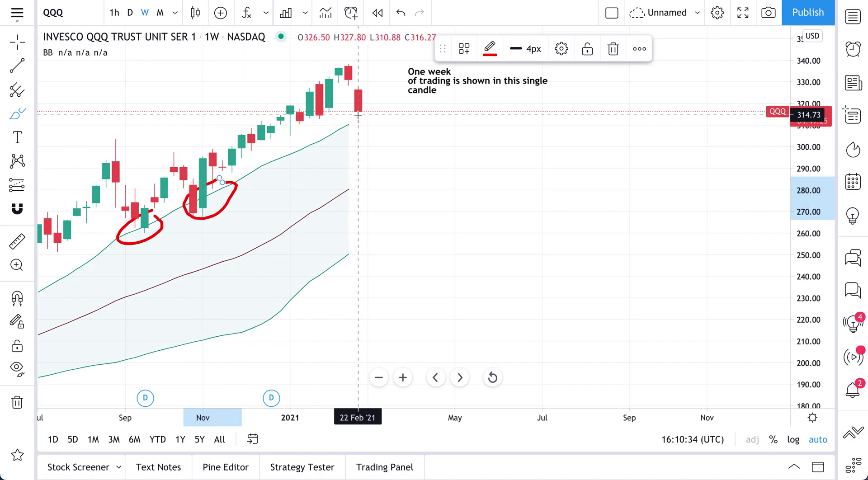
mouse_move(331, 122)
mouse_down()
mouse_move(368, 116)
mouse_move(352, 112)
mouse_up()
key(ctrl+z)
key(ctrl+z)
key(ctrl+z)
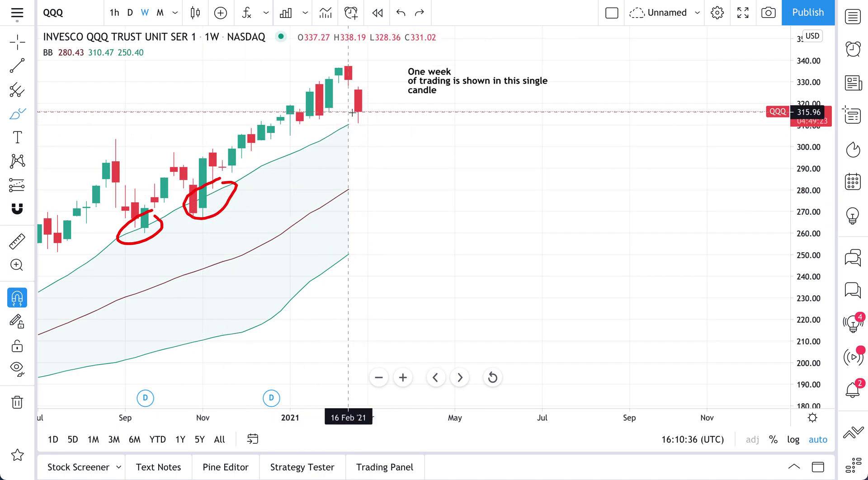
scroll(467, 227, down, 5)
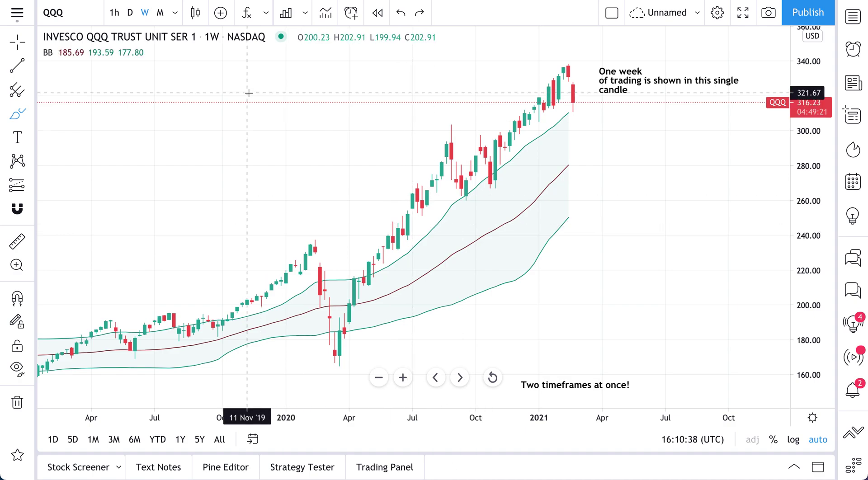
Search 'volume' and add the Volume indicator twice.
key(slash)
text(volume)
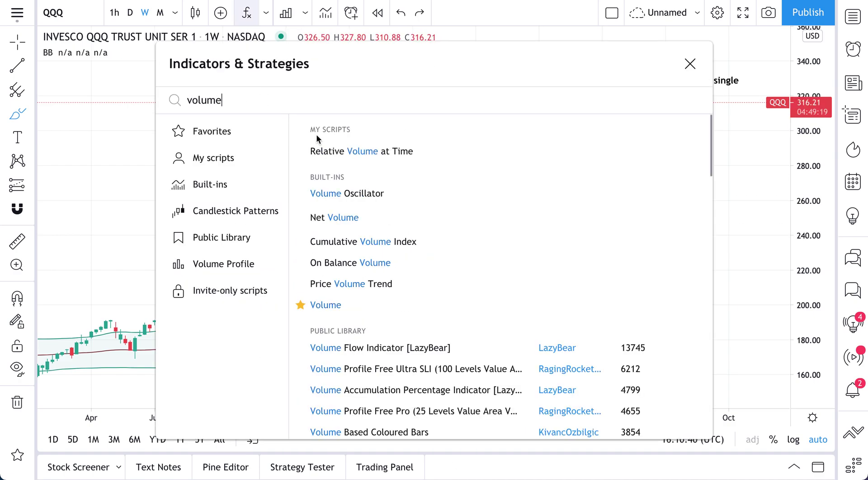
click(337, 309)
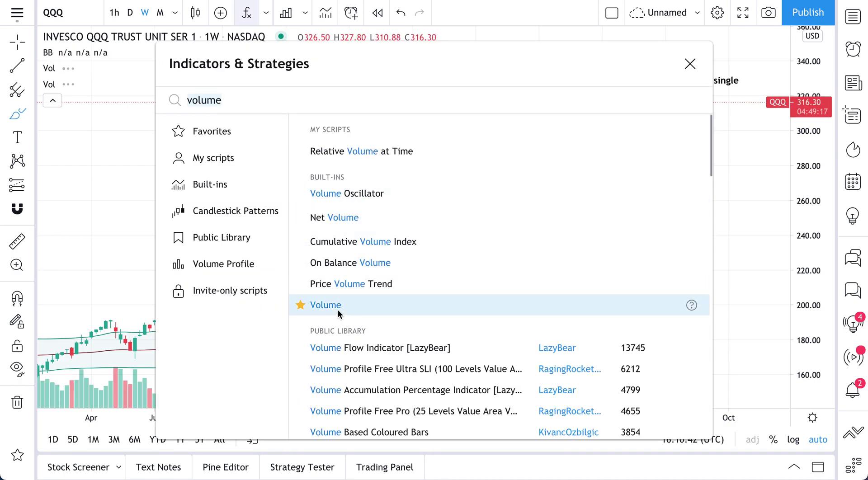
click(337, 309)
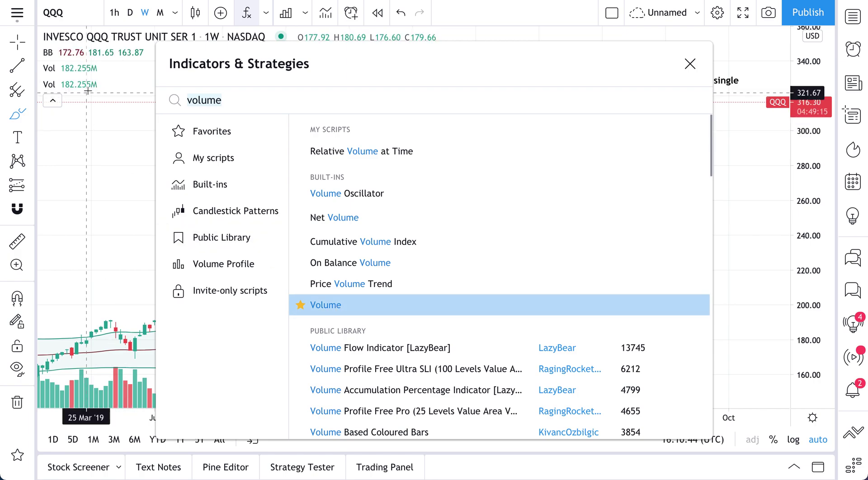
click(102, 85)
Search 'movin' and add the Moving Average indicator.
key(slash)
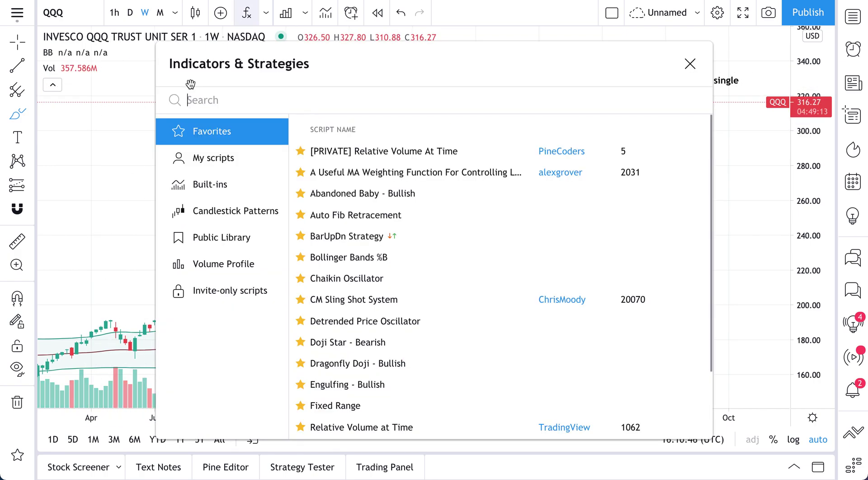
text(movin)
click(373, 267)
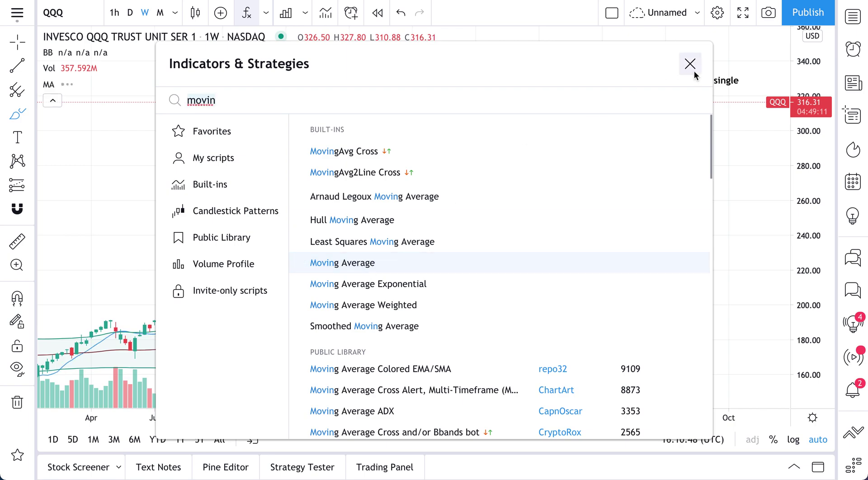
click(690, 64)
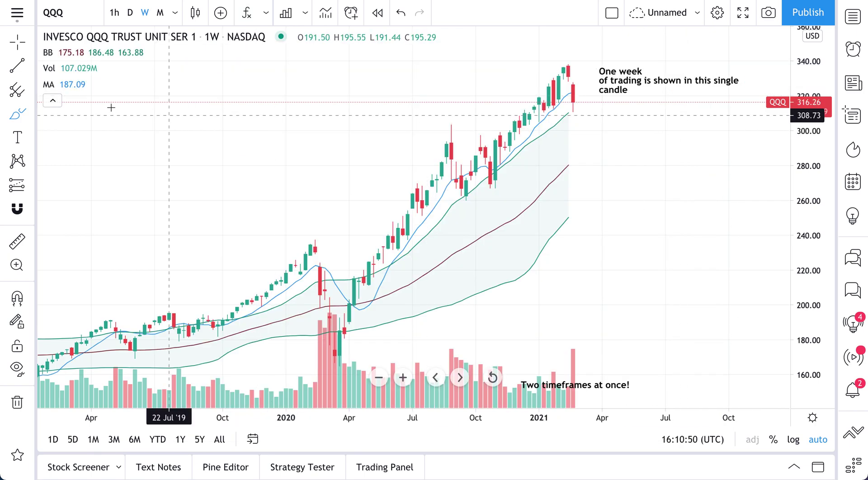
Set the moving average to a 1 month timeframe, length 12, with the third, thicker line width.
click(84, 86)
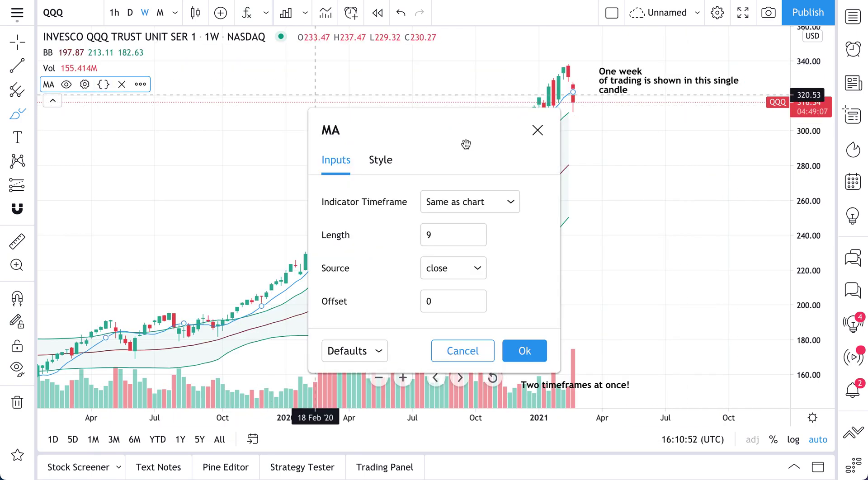
click(467, 201)
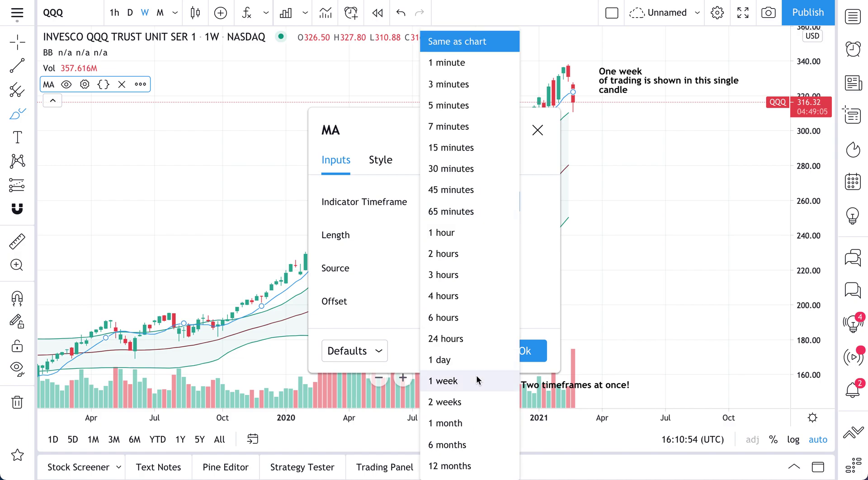
click(467, 422)
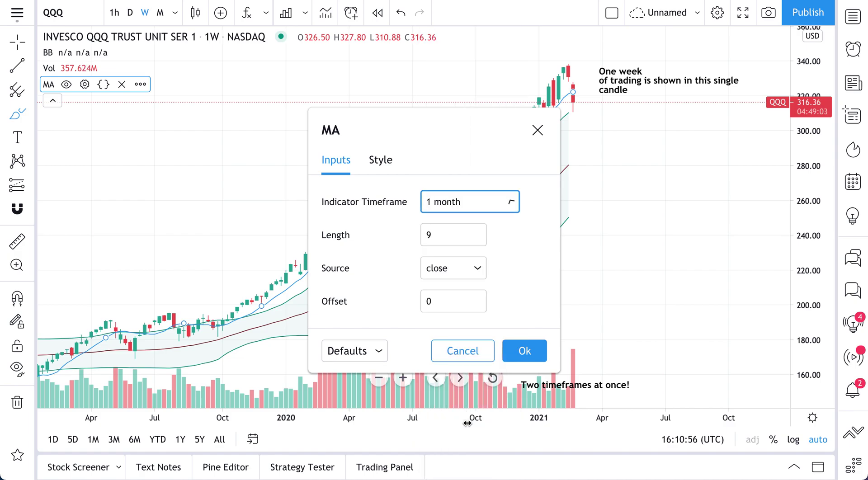
double_click(448, 234)
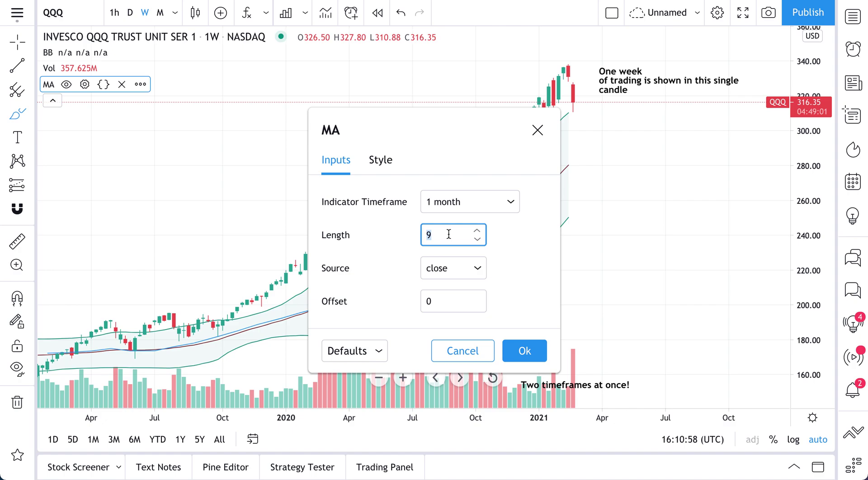
click(538, 257)
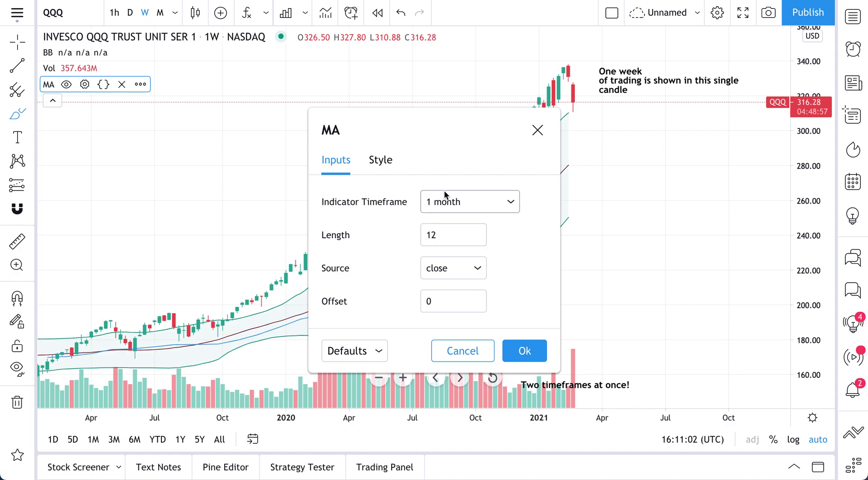
click(380, 160)
click(397, 208)
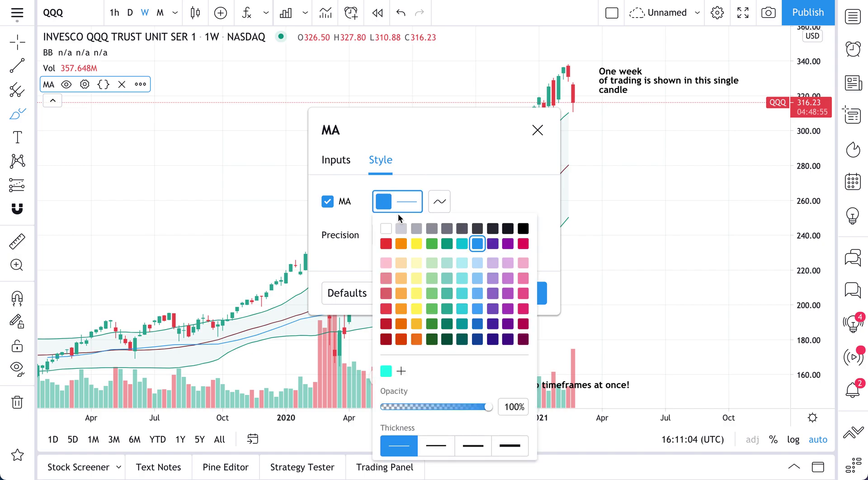
click(482, 446)
click(492, 204)
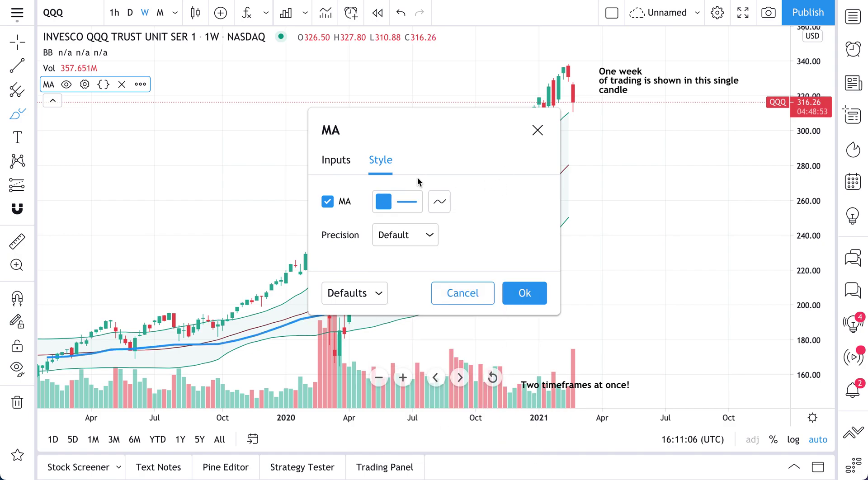
Apply the moving average settings and undo an accidental red brush stroke.
click(524, 293)
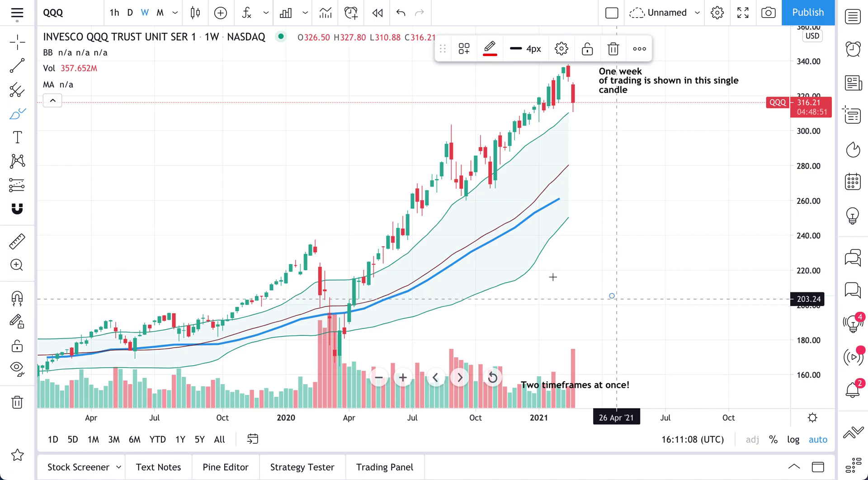
scroll(616, 294, up, 1)
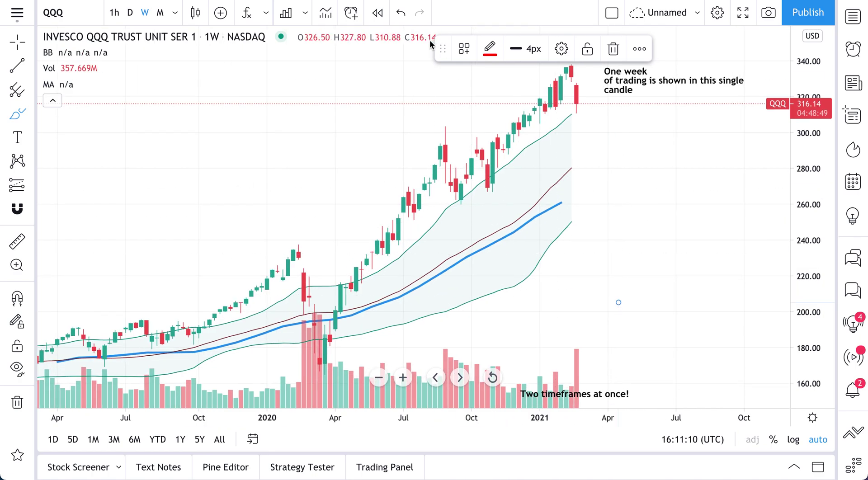
mouse_move(443, 49)
mouse_down()
mouse_move(192, 77)
mouse_move(168, 70)
mouse_up()
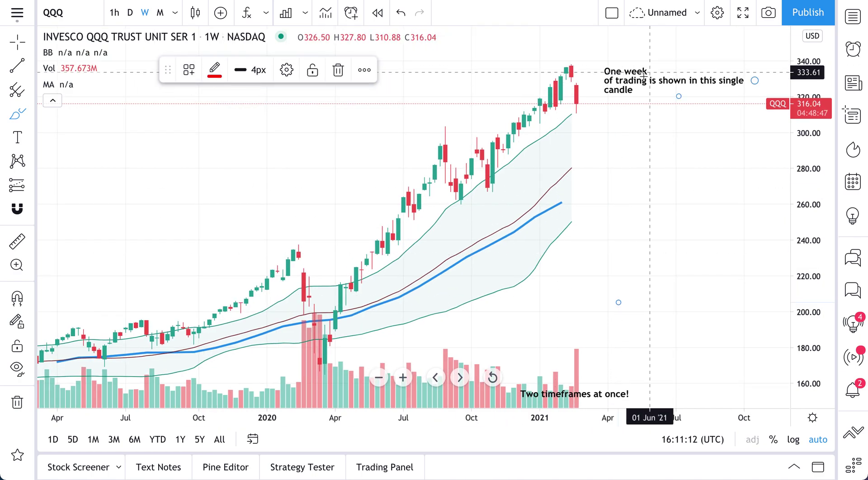
drag(615, 79, 603, 79)
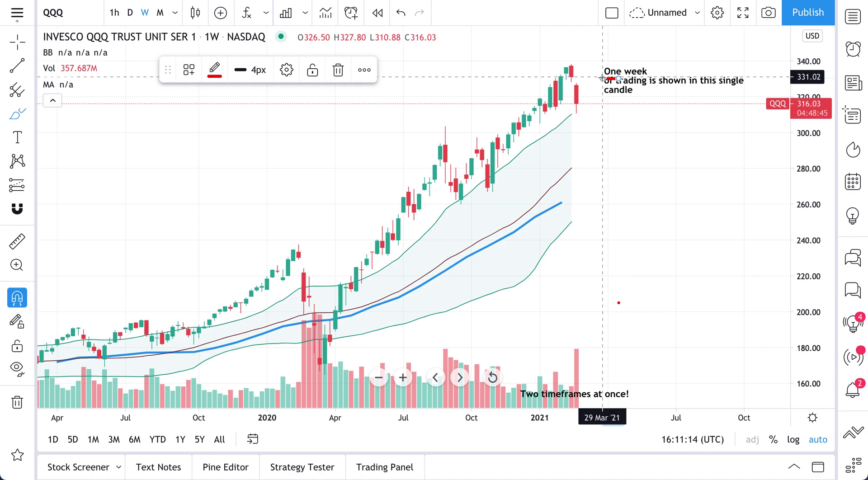
key(ctrl+z)
click(17, 42)
Nudge the One week note slightly up and left.
click(624, 76)
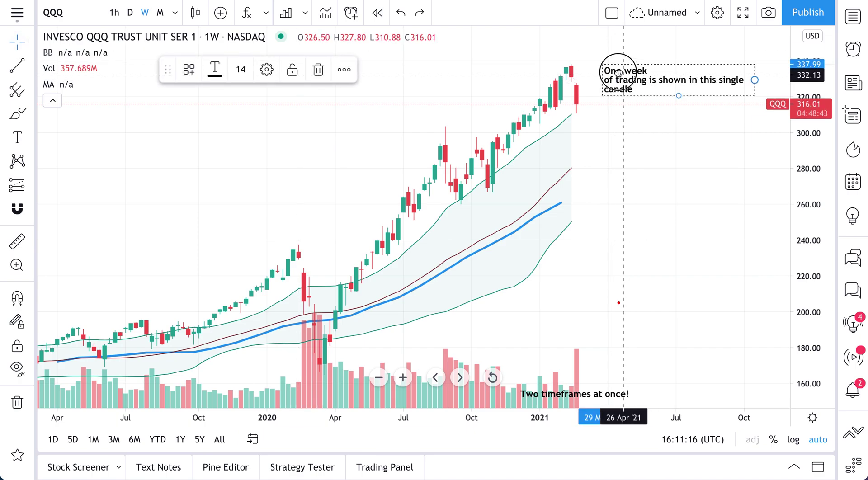
drag(624, 76, 608, 71)
click(580, 102)
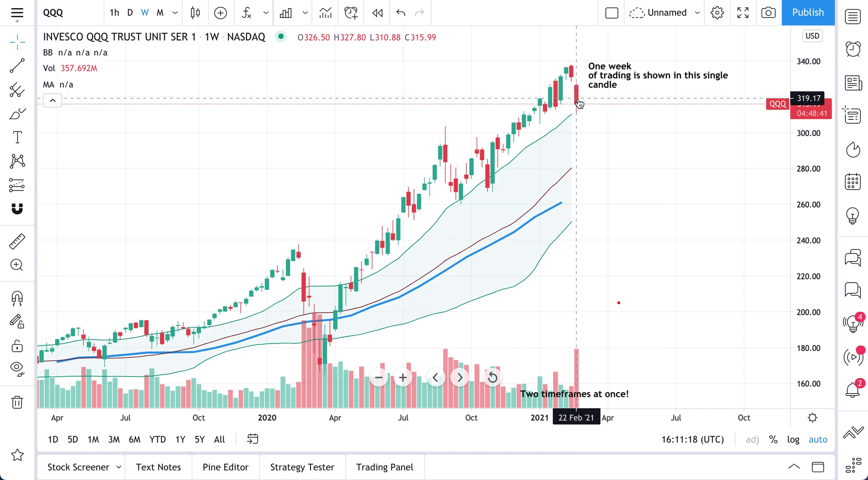
Add a 'Daily Bollinger Bands' label beside the upper band, nudged slightly up.
click(18, 138)
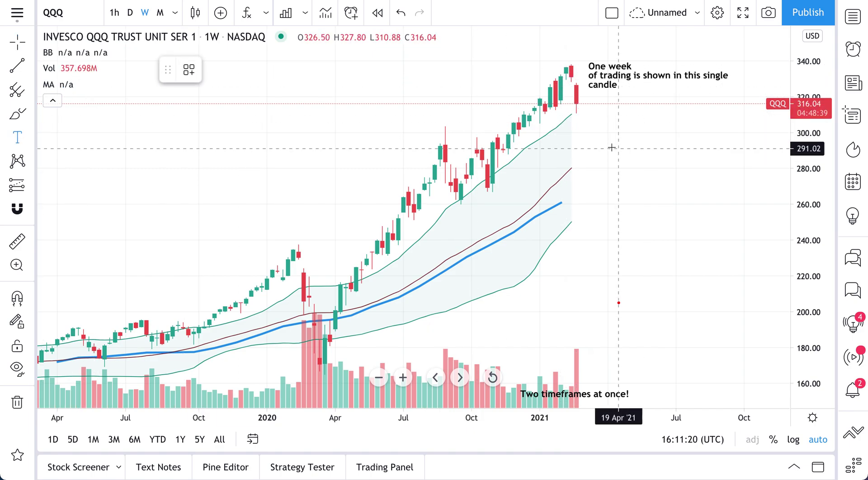
click(587, 142)
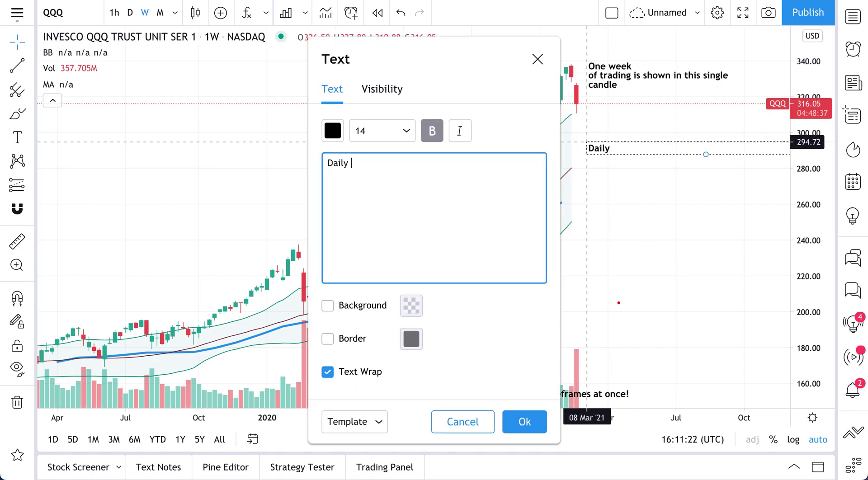
text(Daily Bollinger Band)
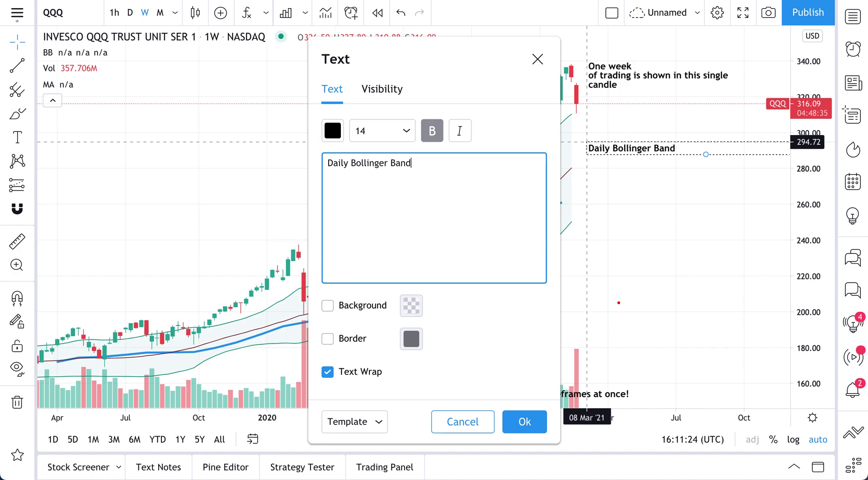
text(s)
click(524, 422)
drag(629, 146, 623, 133)
Add a 'Monthly Moving Average' label by the MA and raise the 'Two timeframes at once!' note.
click(17, 138)
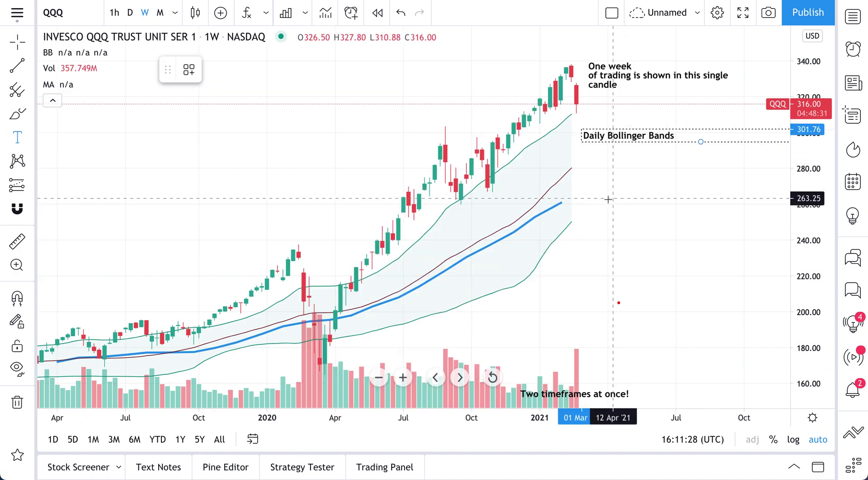
click(582, 204)
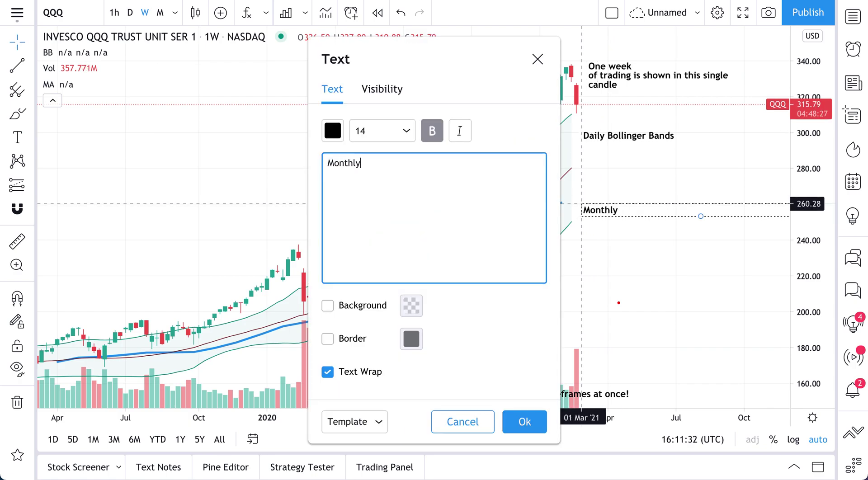
text(Monthly Moving Aver)
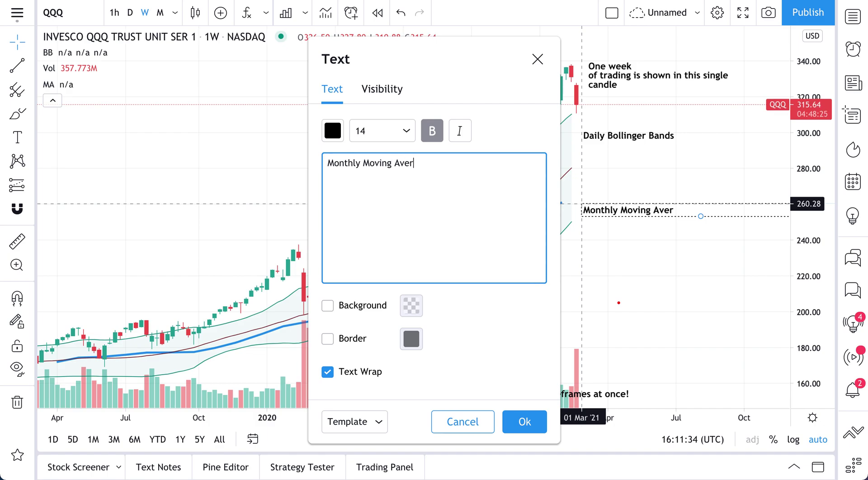
text(age)
click(522, 421)
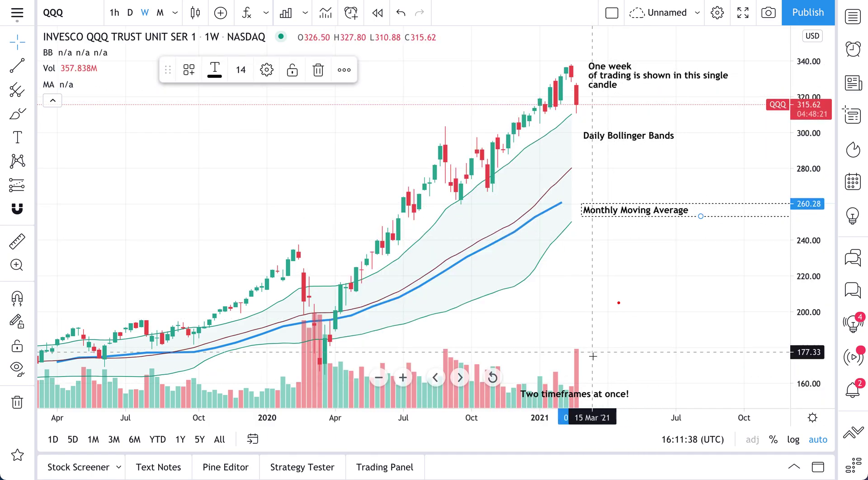
drag(582, 391, 582, 327)
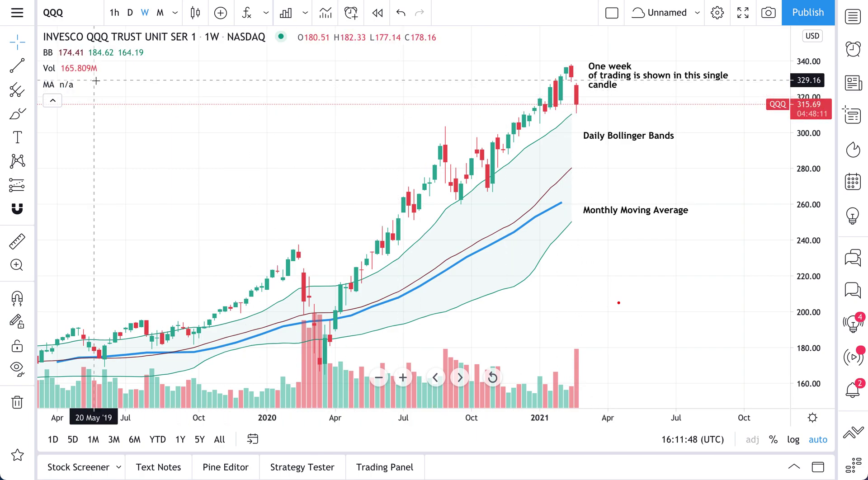
Open and dismiss the moving average settings, then open the Bollinger Bands settings.
mouse_move(85, 71)
mouse_move(82, 87)
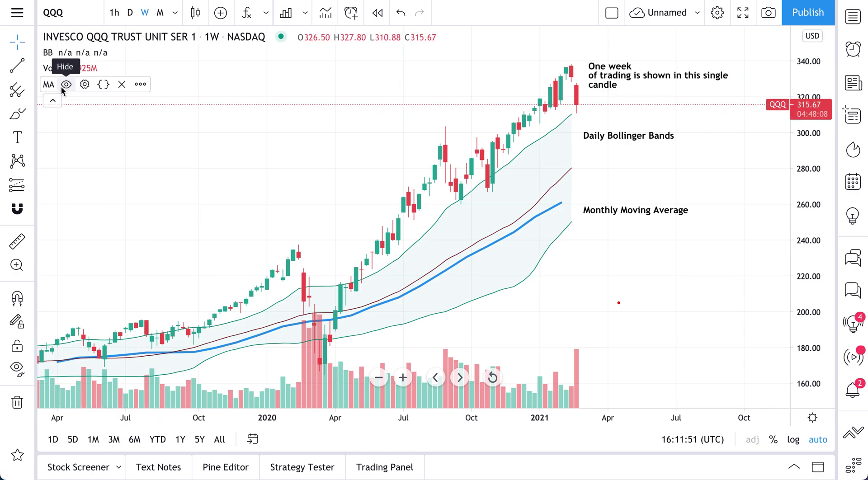
click(85, 84)
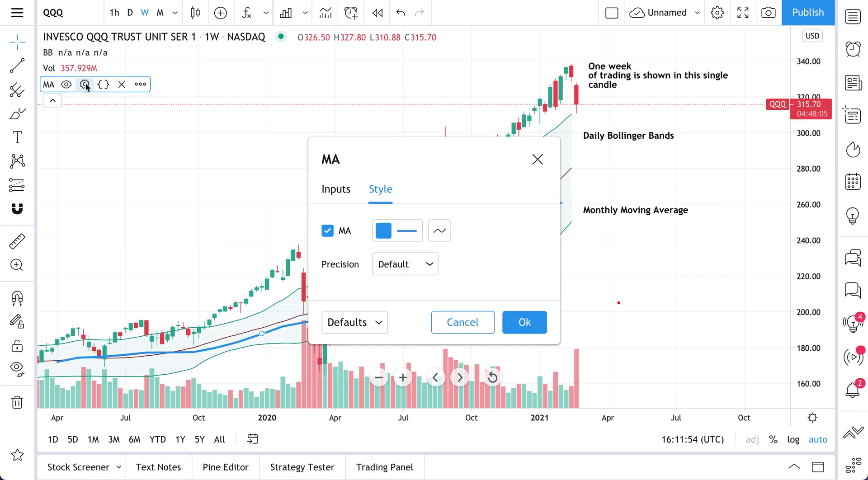
key(Escape)
double_click(534, 145)
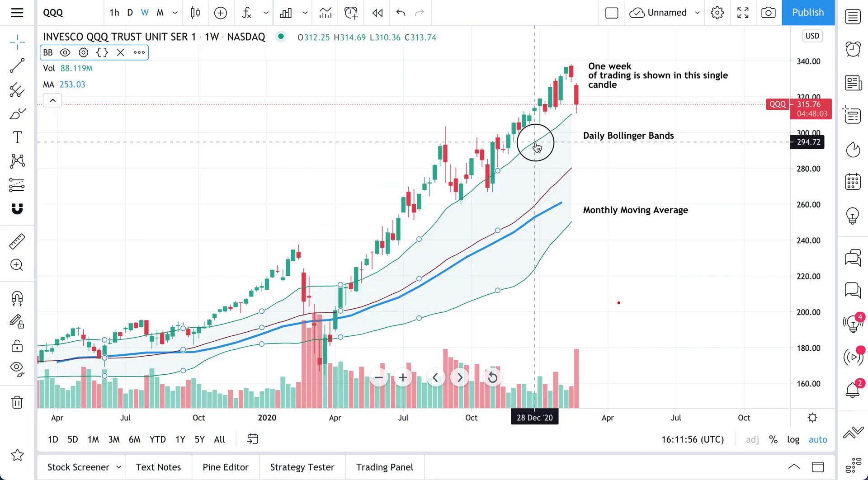
Move the Bollinger Bands settings aside and keep the indicator timeframe at 1 day.
click(341, 146)
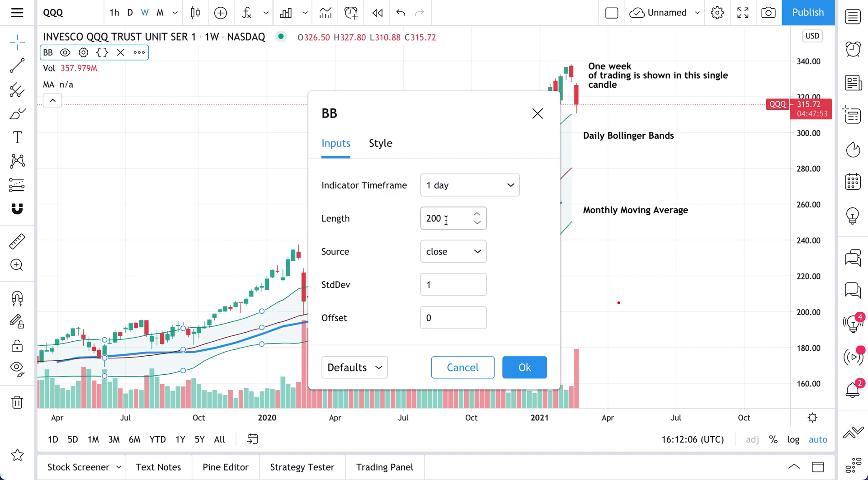
drag(413, 104, 192, 103)
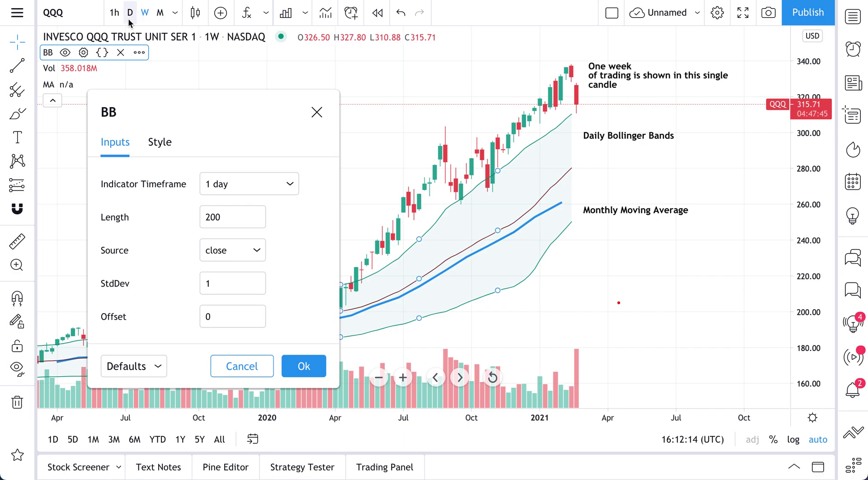
click(230, 187)
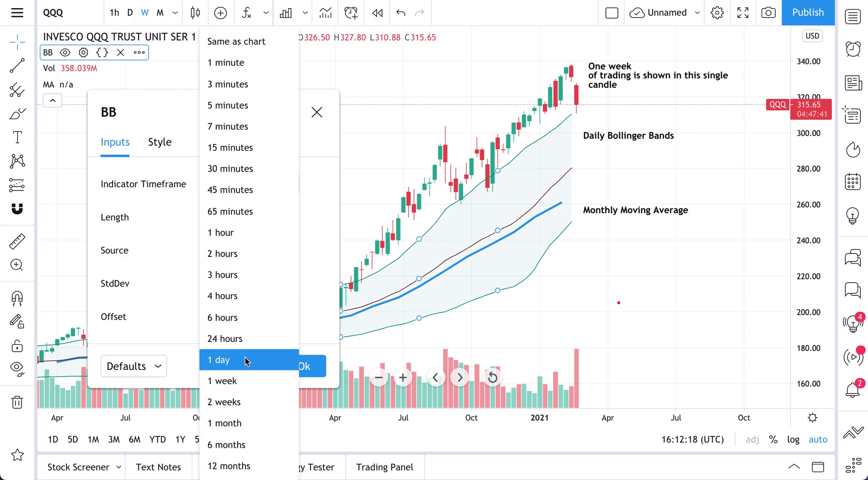
click(308, 294)
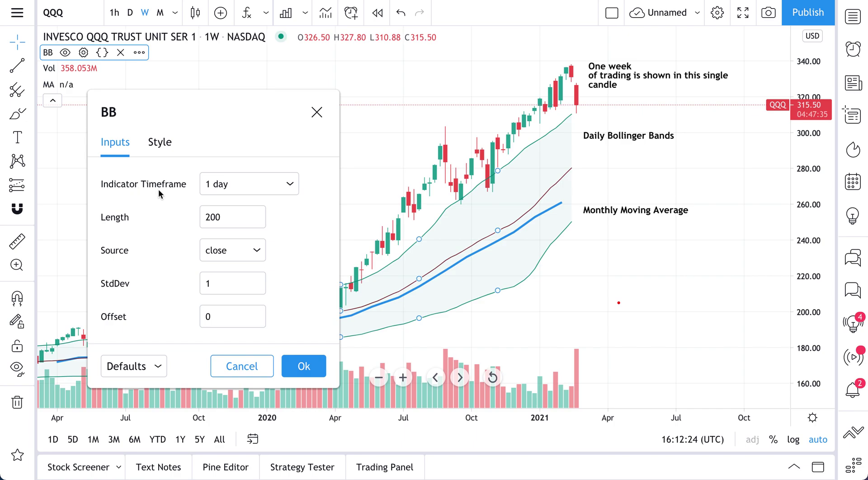
Re-lock the bands to 1 day, apply, and nudge the Daily Bollinger Bands note lower.
click(220, 192)
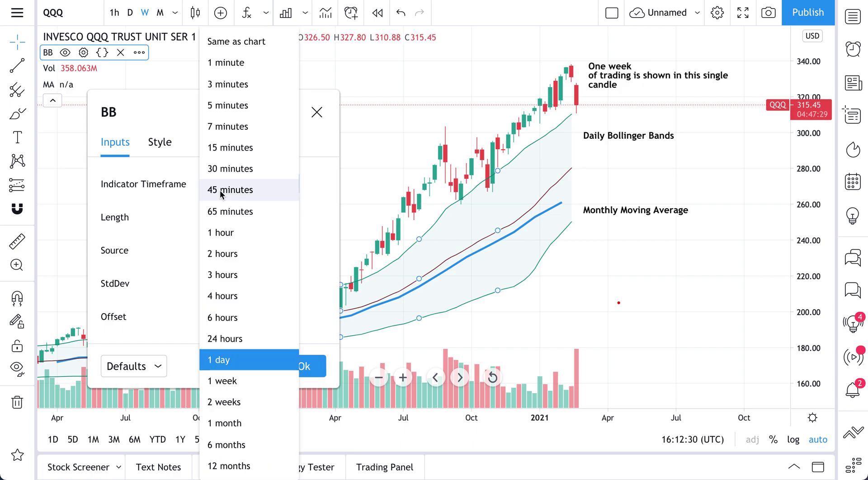
click(232, 43)
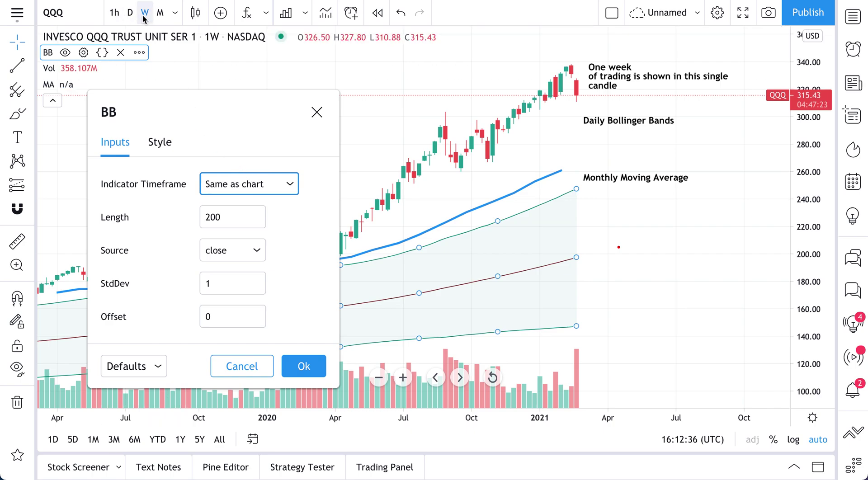
click(237, 190)
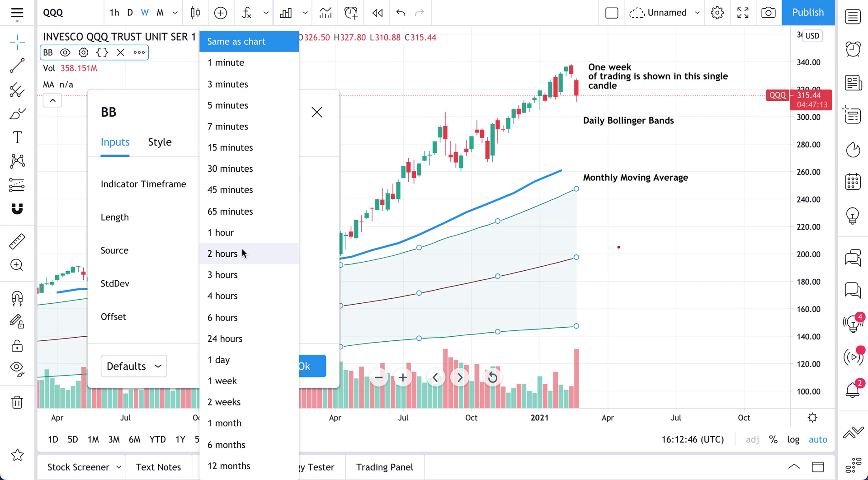
click(239, 360)
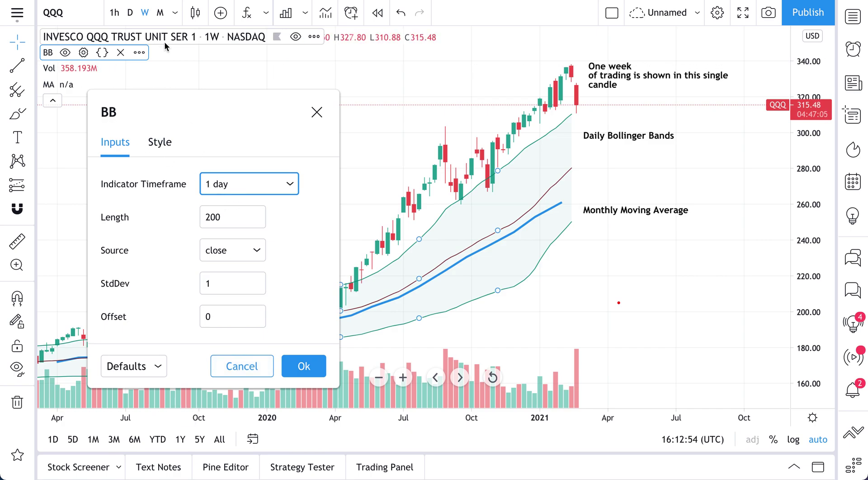
mouse_move(606, 84)
mouse_down()
mouse_move(614, 69)
mouse_move(606, 83)
mouse_up()
mouse_move(617, 135)
mouse_down()
mouse_move(604, 141)
mouse_move(612, 143)
mouse_up()
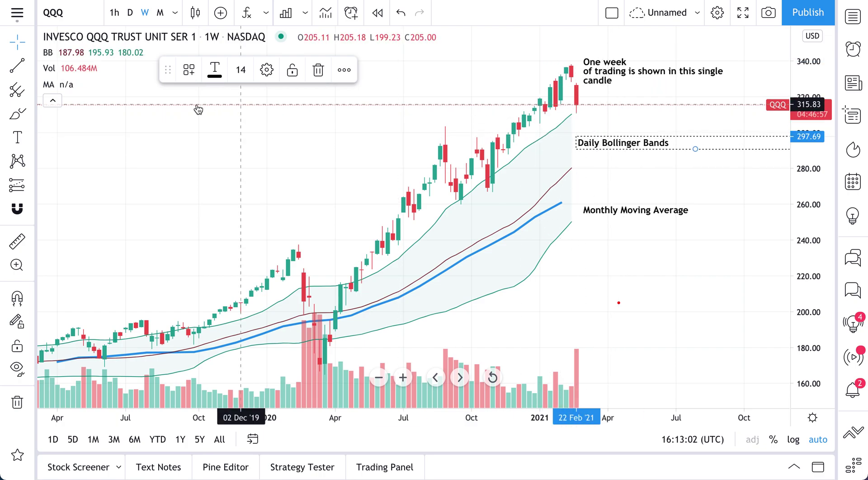
click(86, 68)
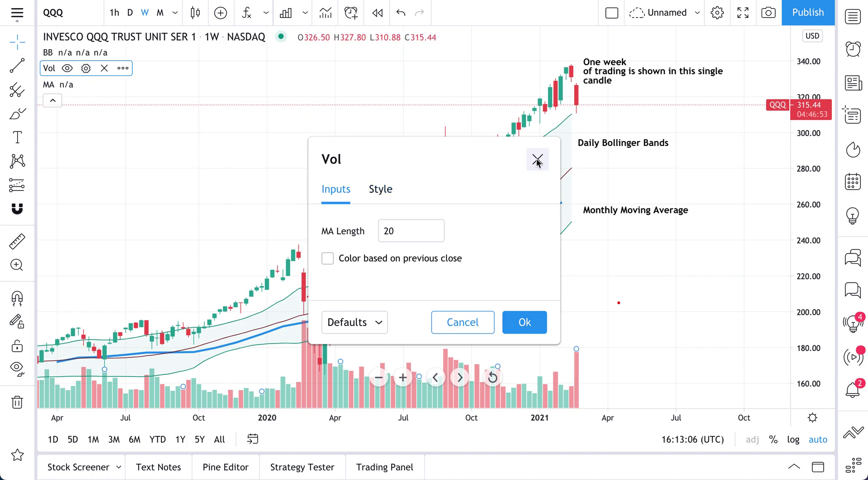
click(537, 159)
click(85, 85)
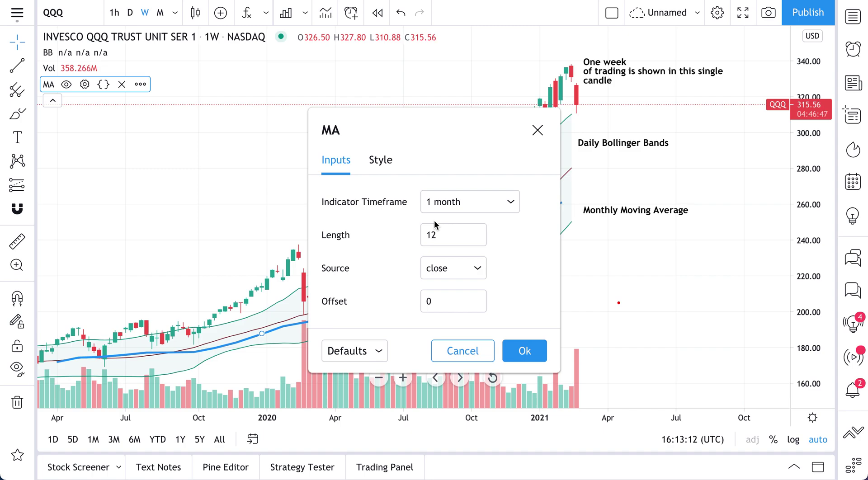
click(381, 162)
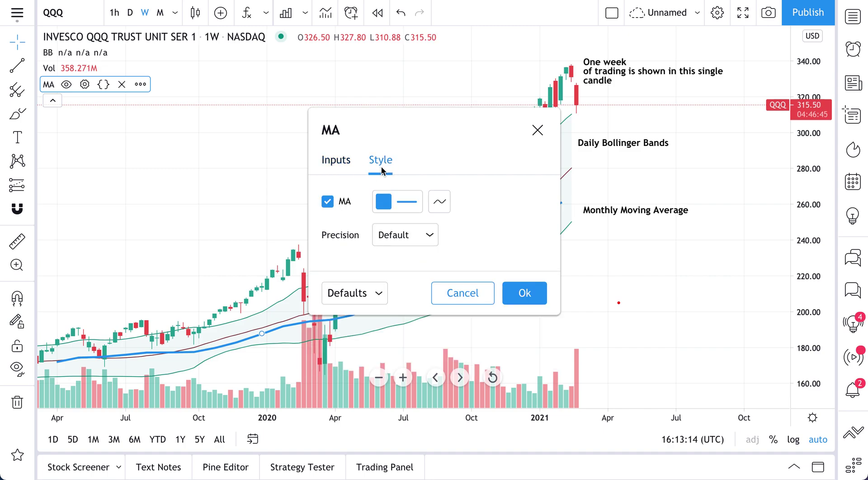
click(537, 131)
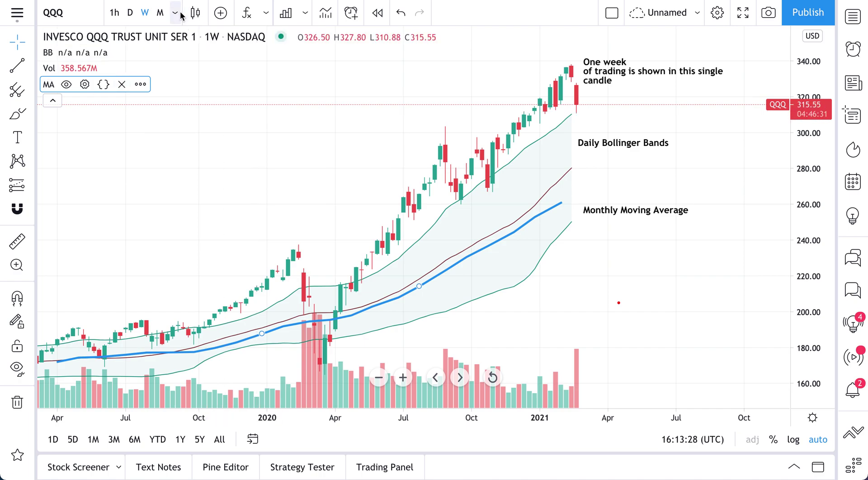
Load the FXCM EURUSD chart via symbol search.
click(61, 17)
text(EURUSD)
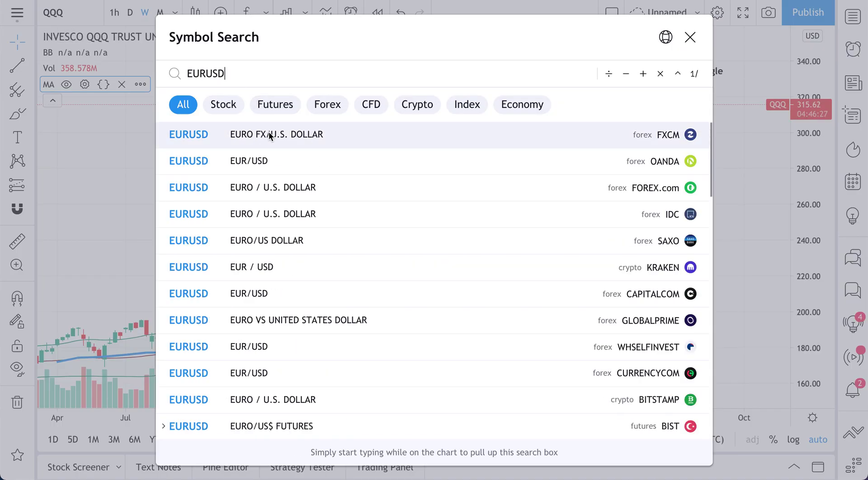
click(266, 134)
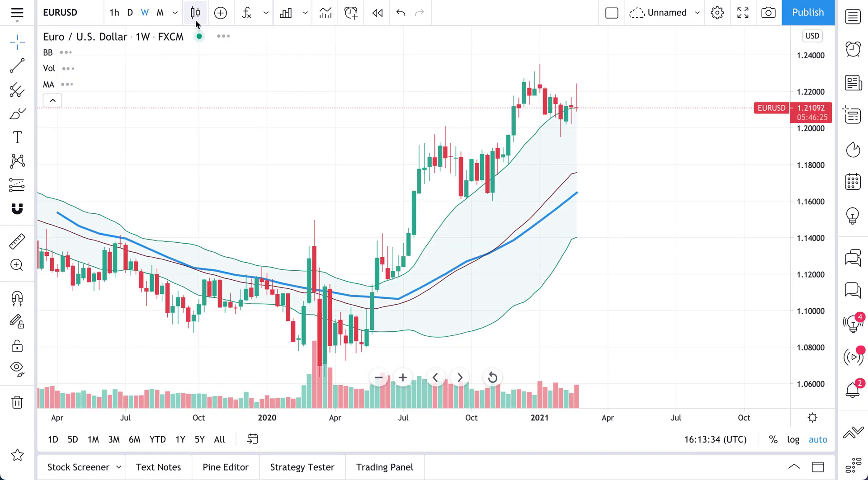
click(176, 14)
Remove the Bollinger Bands, volume and moving average indicators from the chart.
click(140, 53)
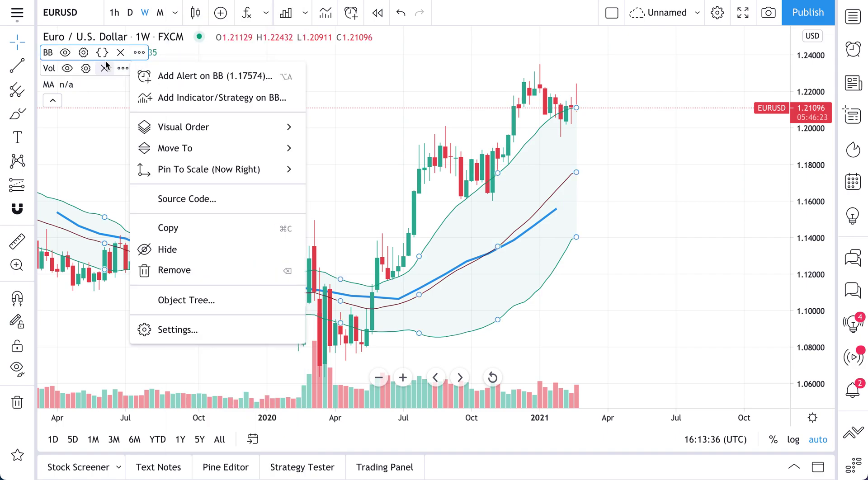
click(120, 53)
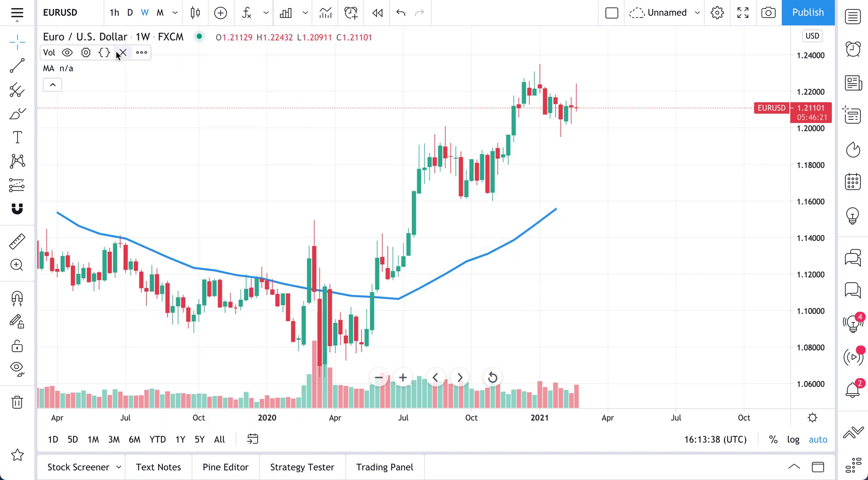
click(118, 53)
click(123, 53)
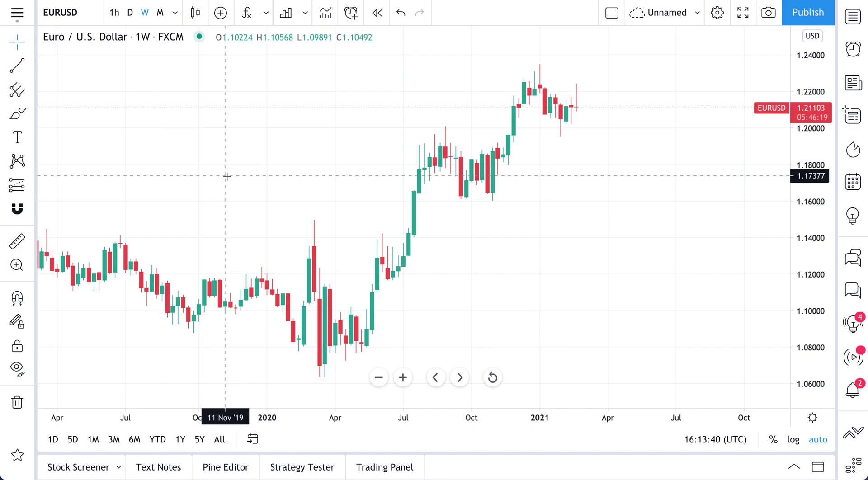
click(176, 13)
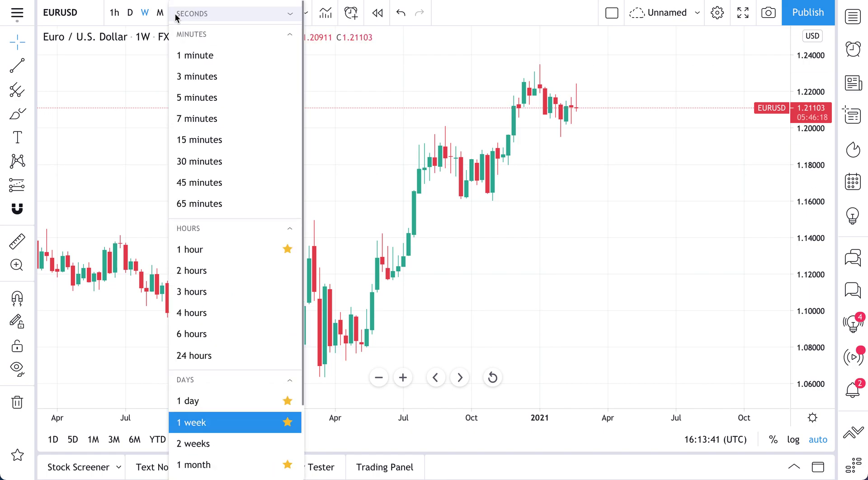
Put EURUSD on 1-minute candles and zoom out, then back in on the intraday action.
click(203, 55)
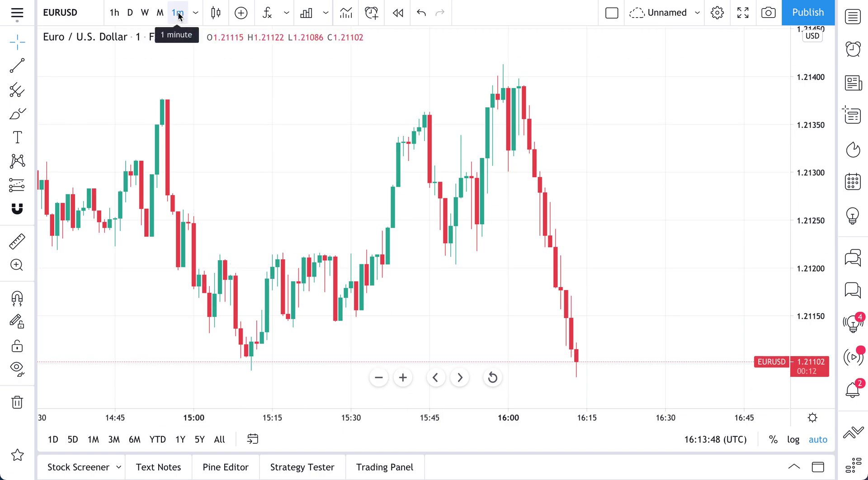
scroll(390, 284, down, 5)
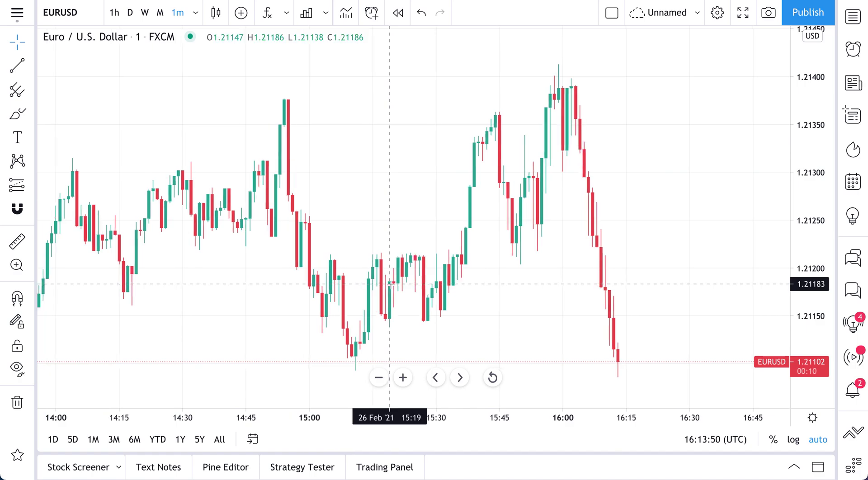
scroll(500, 269, down, 4)
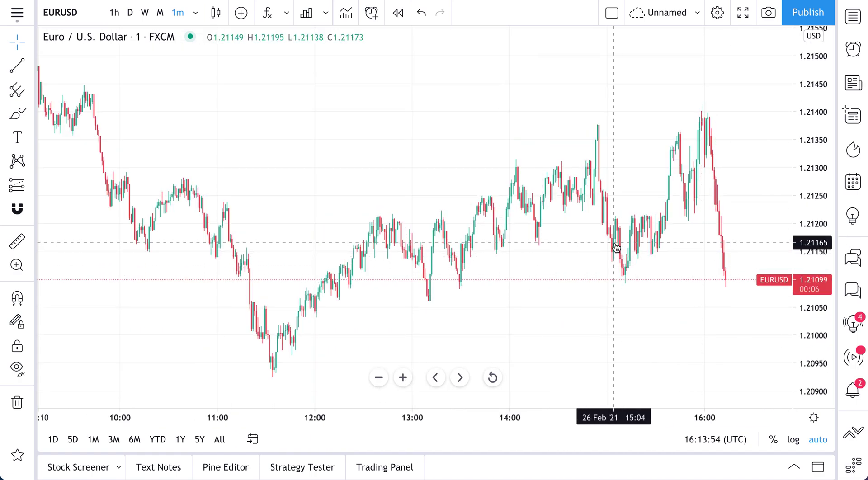
scroll(615, 247, up, 3)
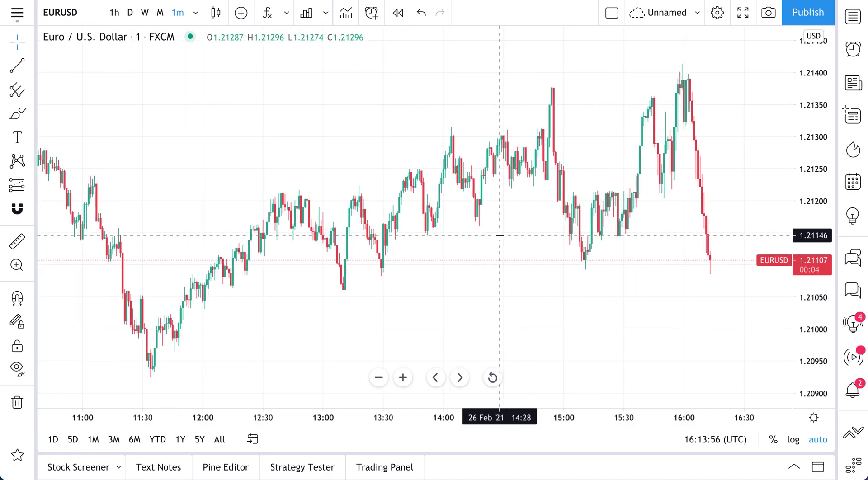
scroll(500, 235, up, 1)
scroll(500, 236, up, 1)
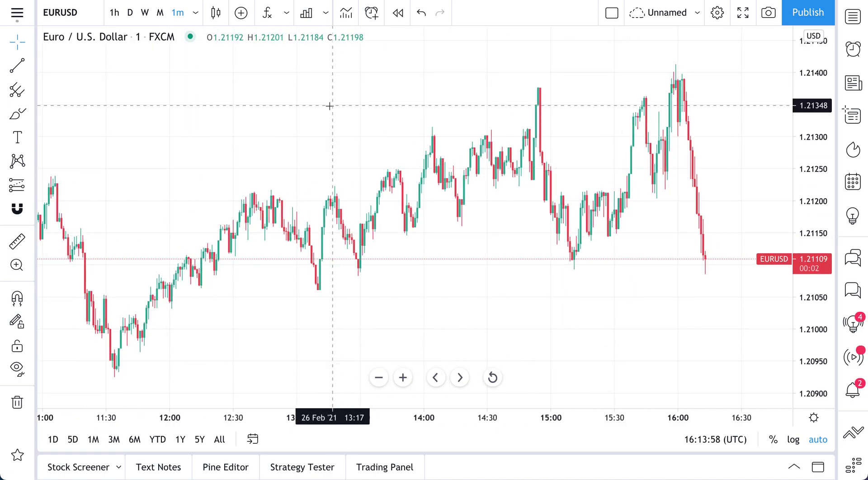
Add the Moving Average indicator by searching 'moving' in the Indicators list.
key(slash)
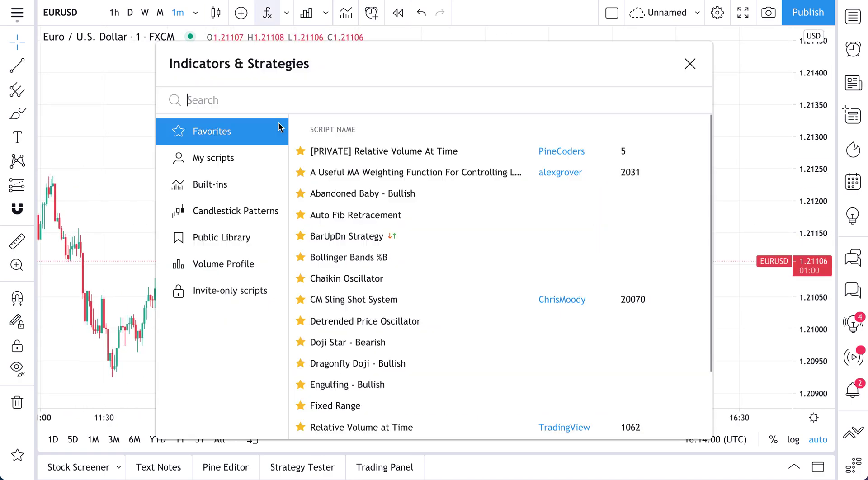
text(moving)
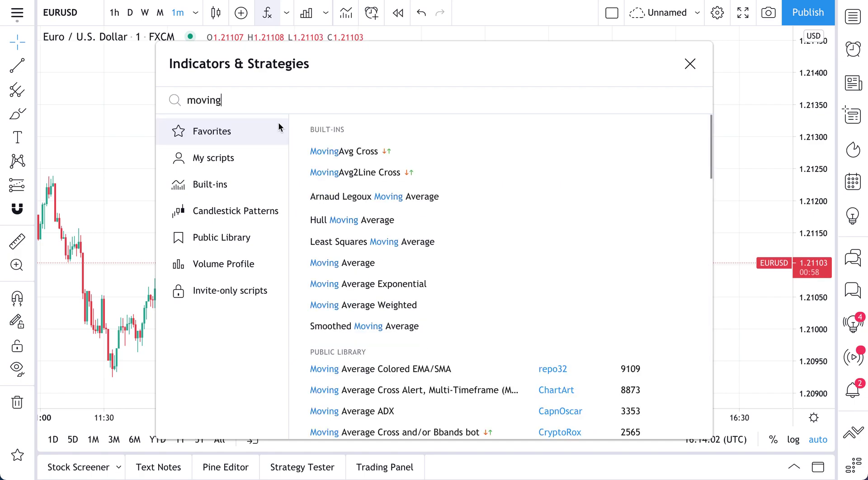
click(369, 266)
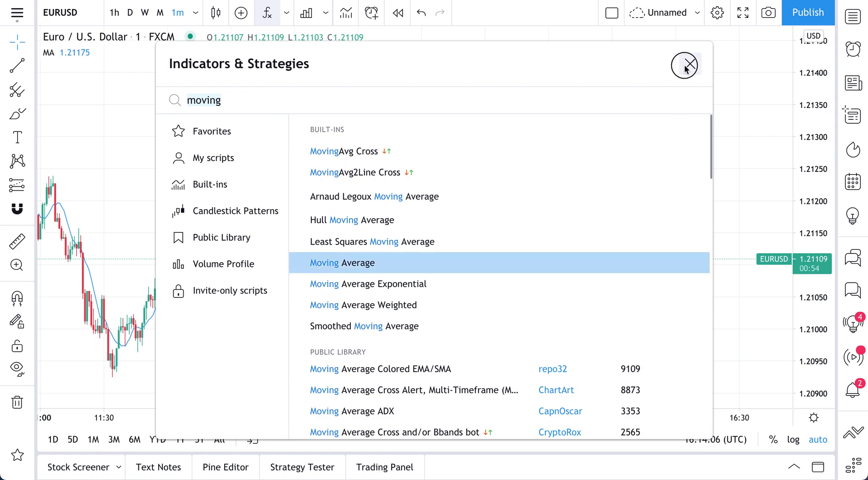
click(689, 64)
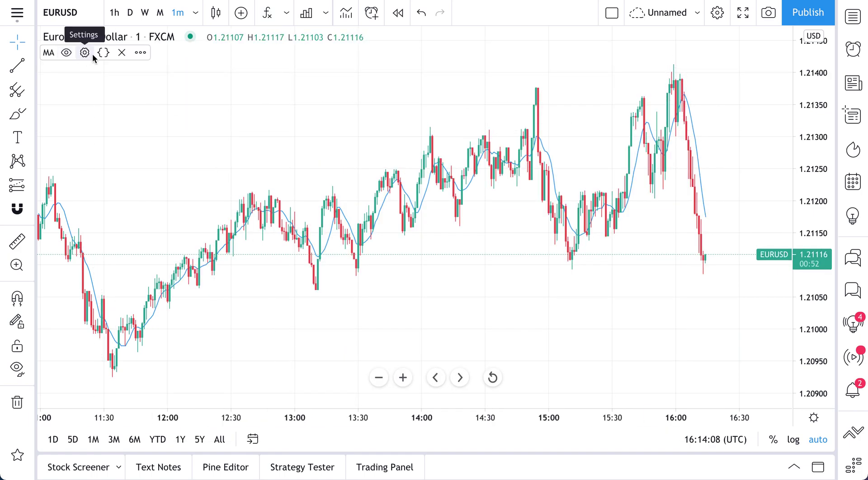
Lock the moving average to the 1 day indicator timeframe and confirm.
click(84, 53)
click(349, 190)
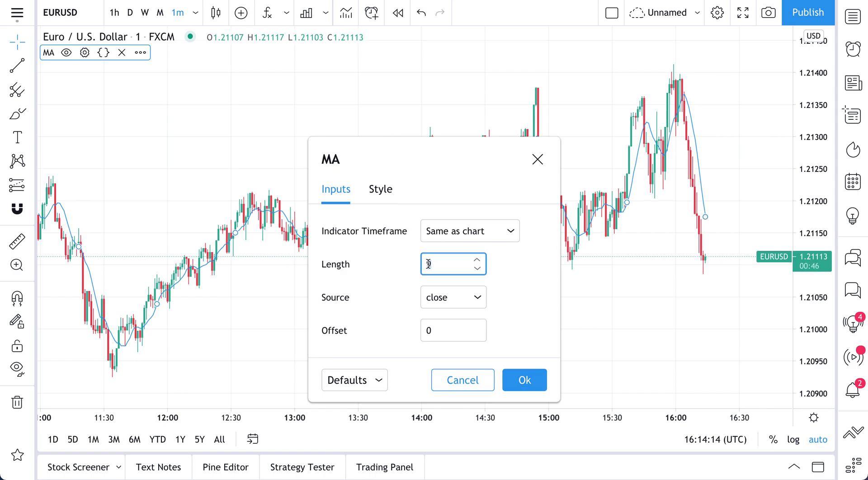
click(447, 232)
click(452, 361)
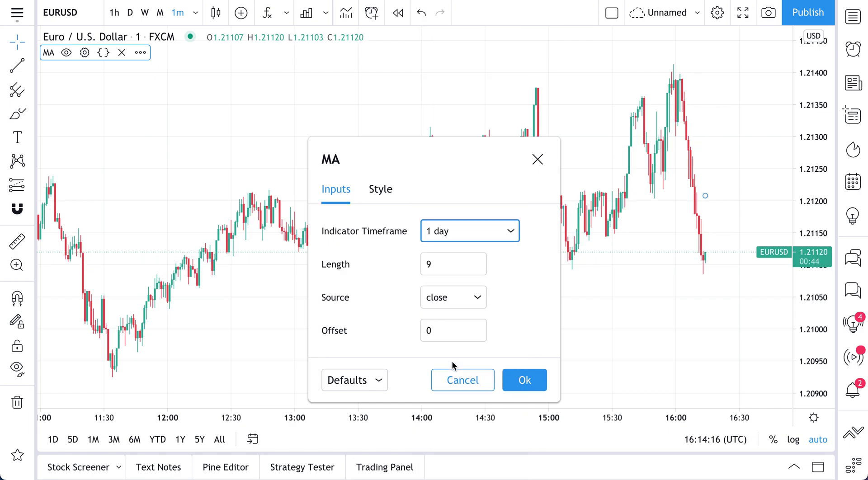
click(524, 381)
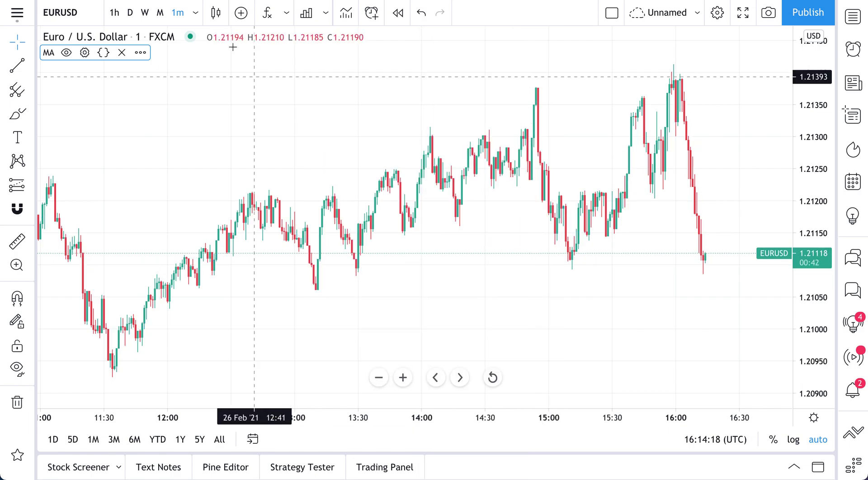
Switch to 30-minute candles and brush a loop around the moving average's right end.
click(196, 13)
click(224, 163)
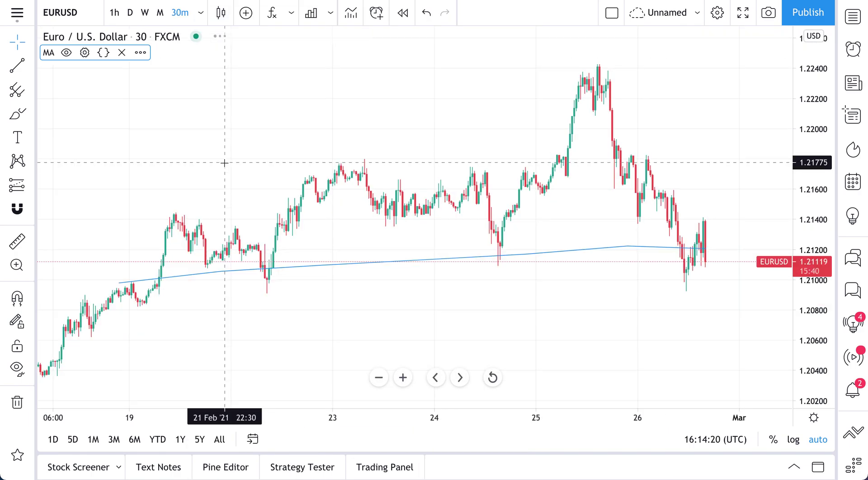
scroll(543, 316, up, 5)
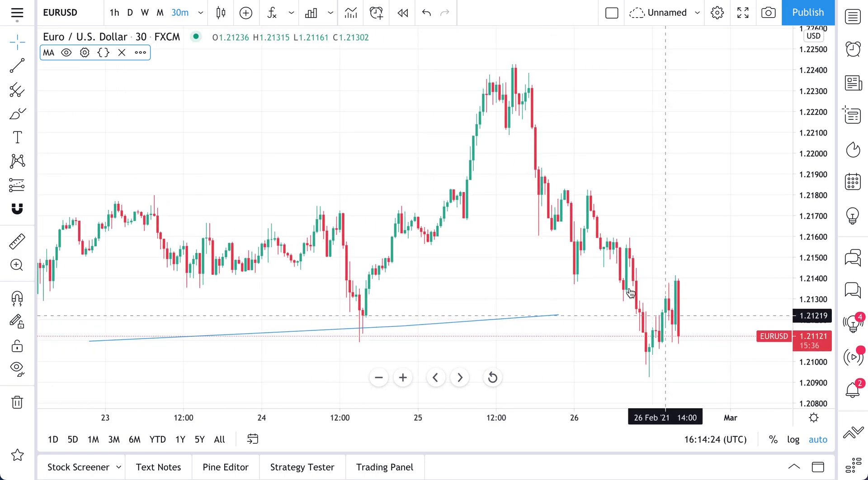
click(17, 114)
mouse_move(562, 306)
mouse_down()
mouse_move(542, 324)
mouse_move(556, 301)
mouse_move(556, 325)
mouse_move(558, 308)
mouse_up()
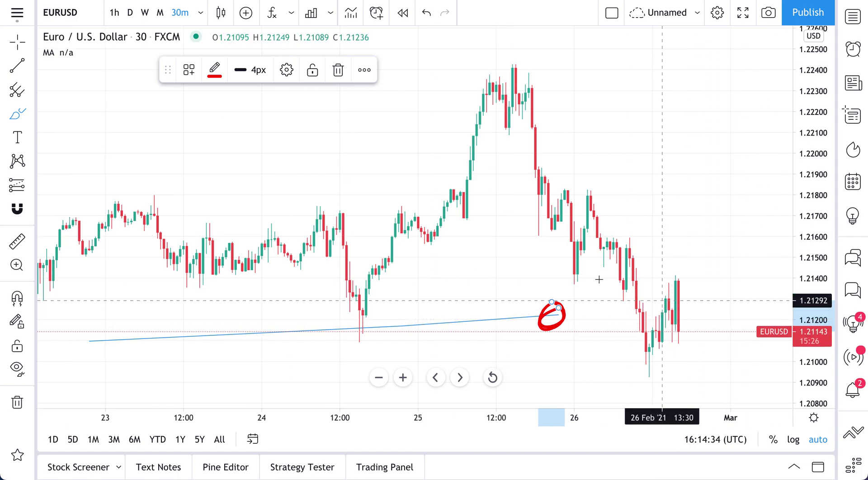
Change the chart to 1-hour candles and remove the red loop drawing.
scroll(583, 279, up, 3)
scroll(587, 279, up, 2)
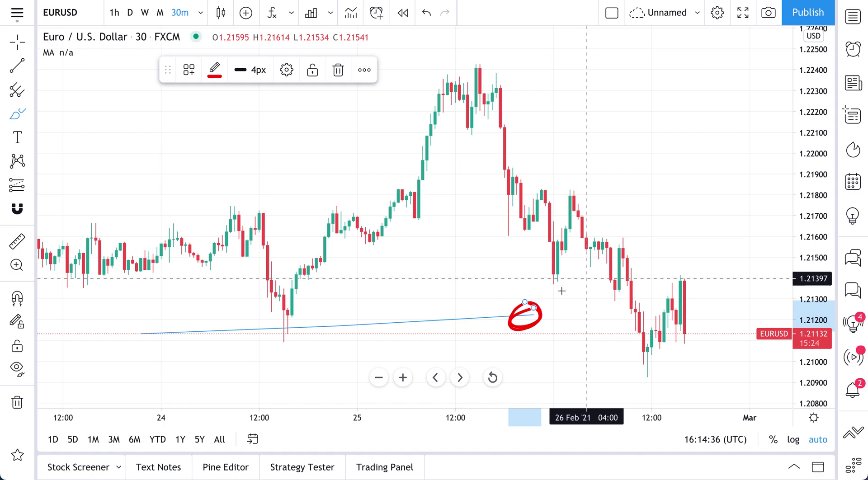
scroll(533, 321, up, 2)
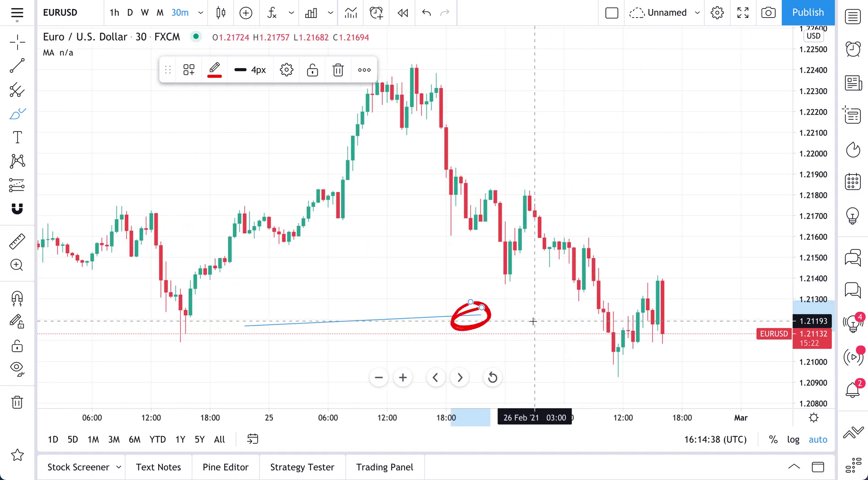
scroll(533, 322, down, 4)
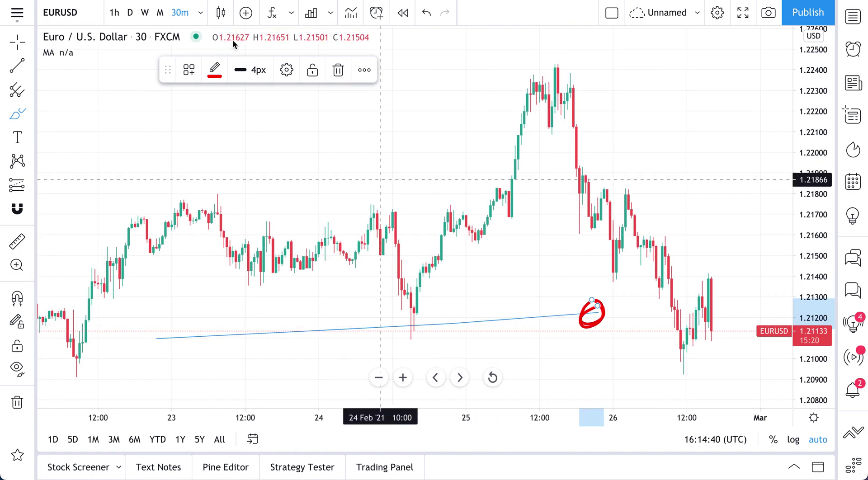
click(201, 12)
click(230, 248)
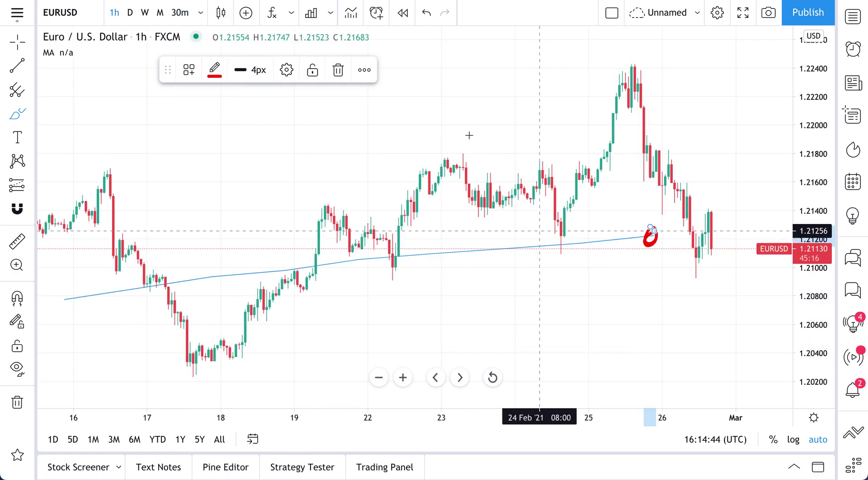
key(Escape)
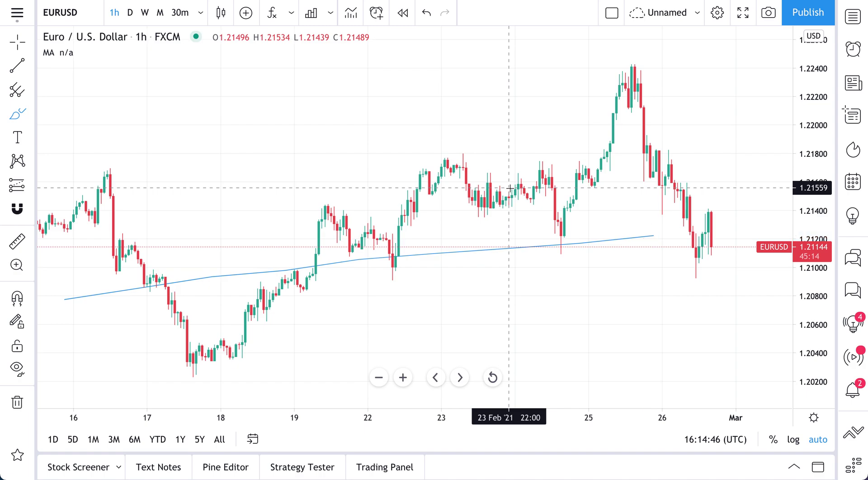
On 65-minute candles, circle the moving average end near 1.2125 in red, redrawing once.
click(199, 16)
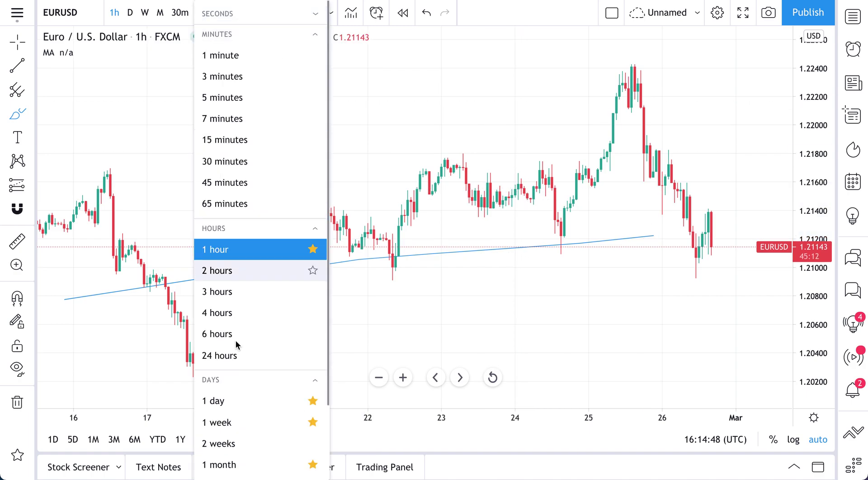
click(241, 203)
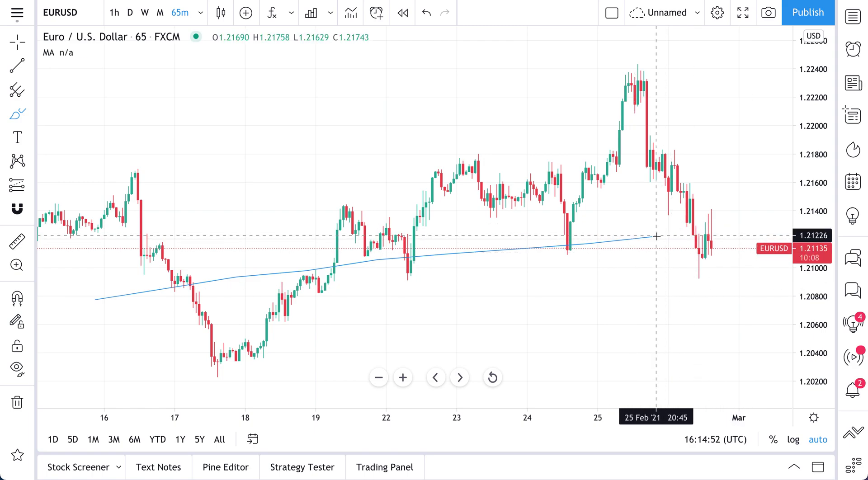
scroll(656, 240, up, 1)
scroll(656, 241, up, 1)
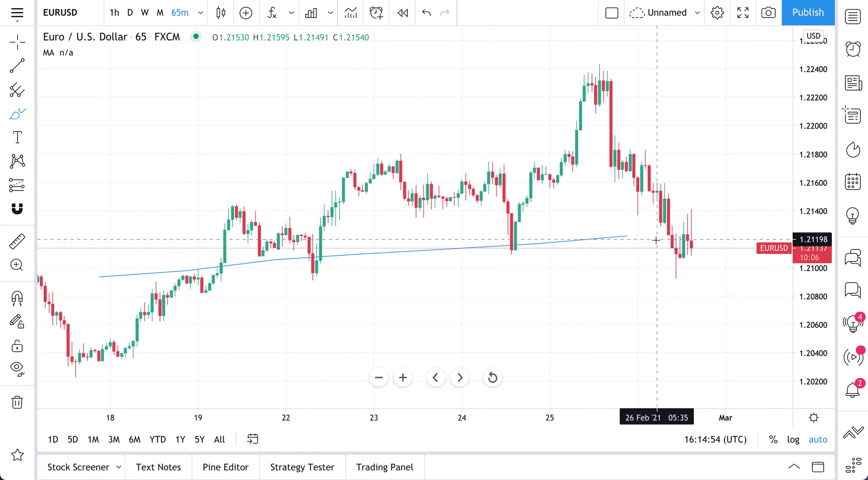
scroll(656, 240, down, 2)
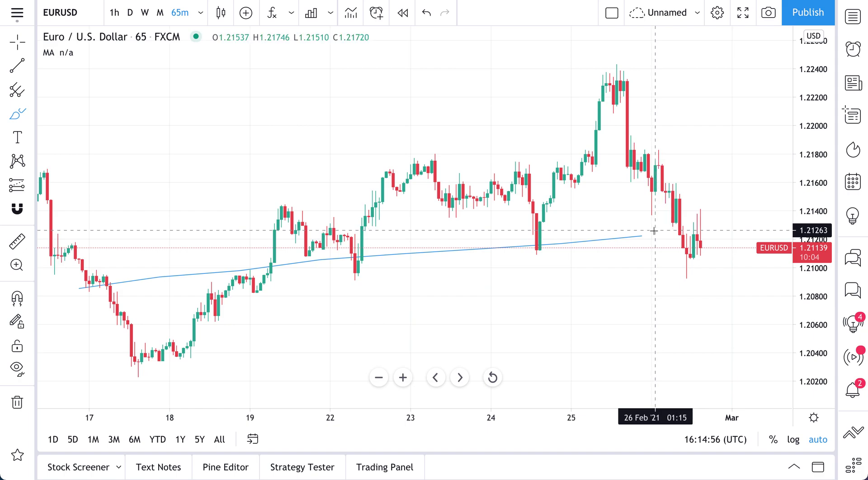
mouse_move(639, 231)
mouse_down()
mouse_move(631, 254)
mouse_move(626, 235)
mouse_up()
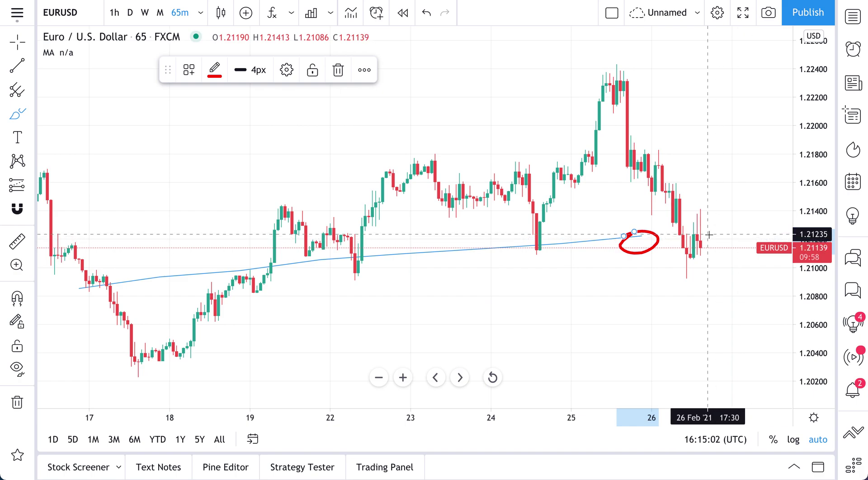
key(ctrl+z)
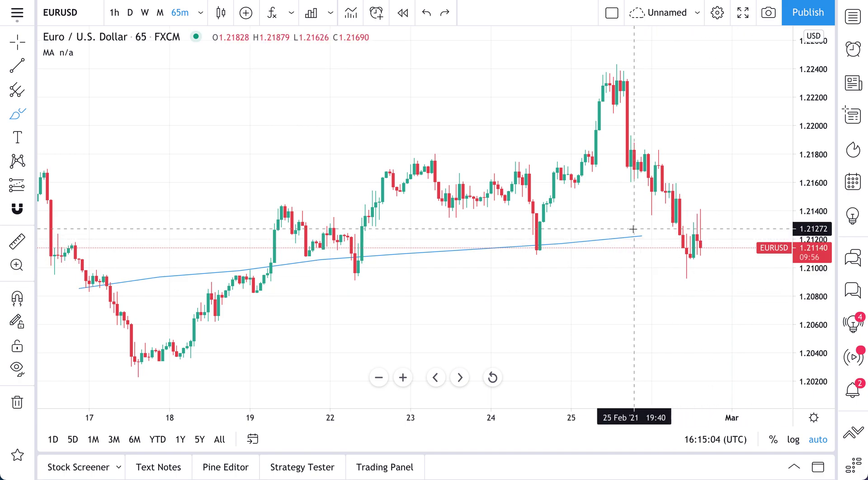
mouse_move(638, 229)
mouse_down()
mouse_move(653, 228)
mouse_move(624, 236)
mouse_up()
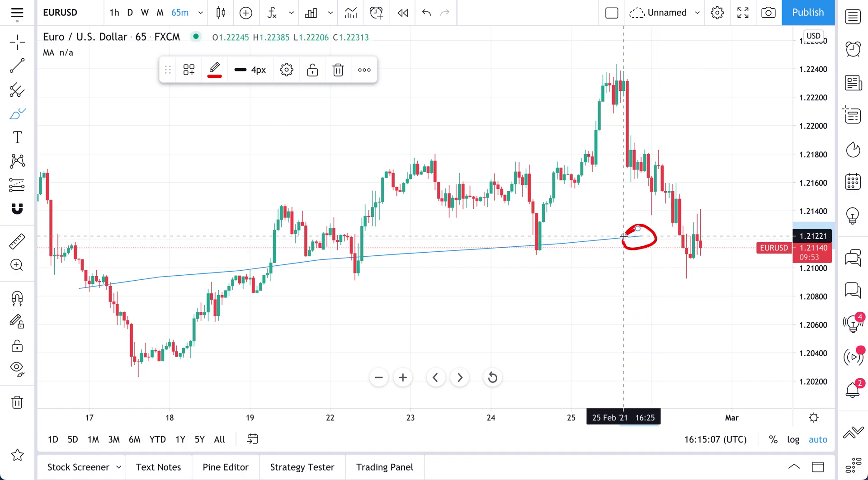
Step through 1-hour then 4-hour candles and delete the red brush stroke.
click(201, 16)
click(230, 251)
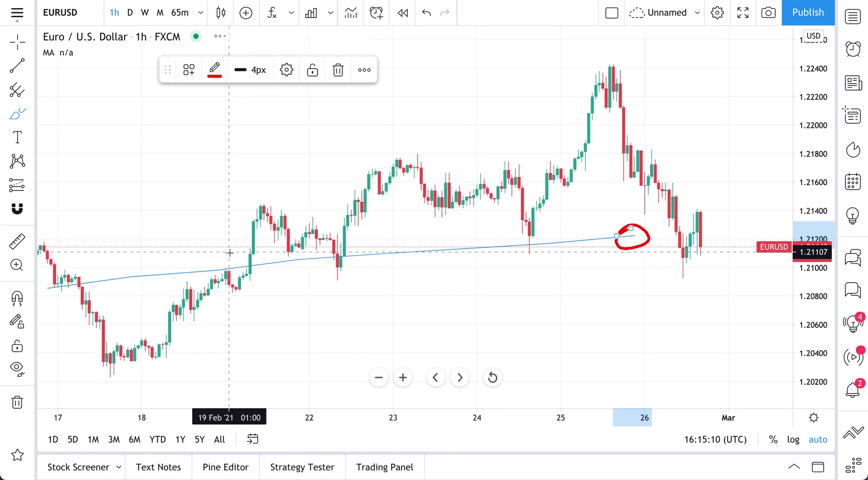
click(201, 16)
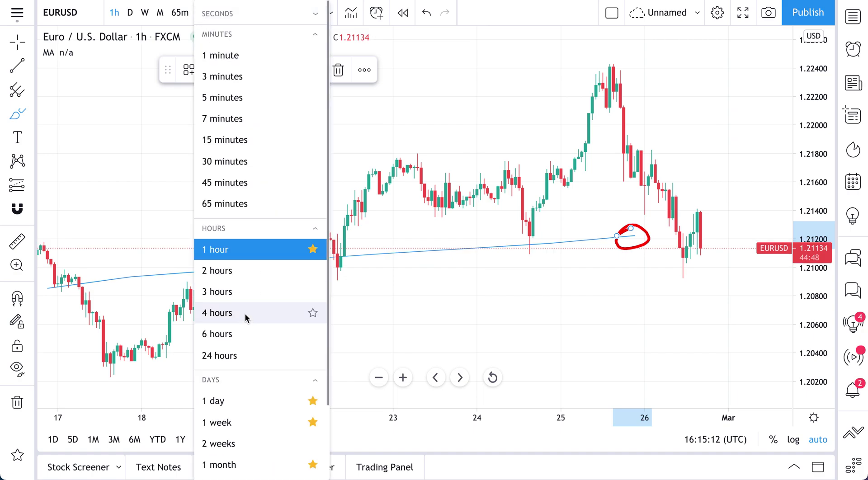
click(246, 313)
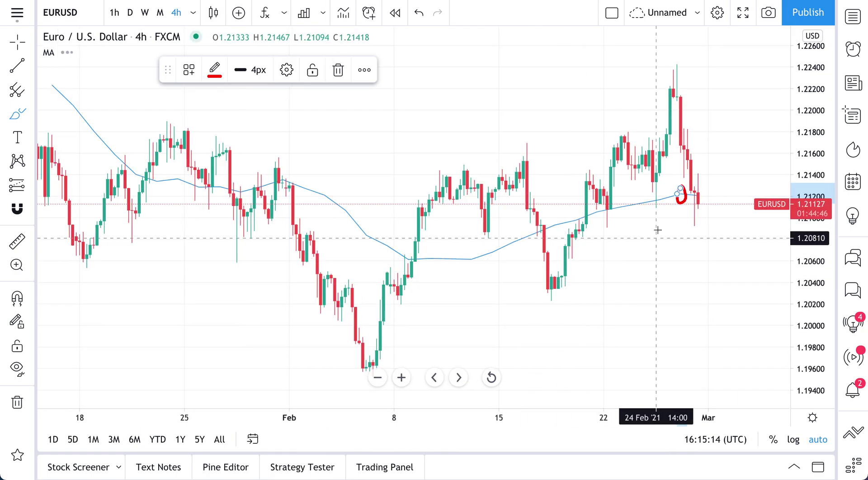
key(Delete)
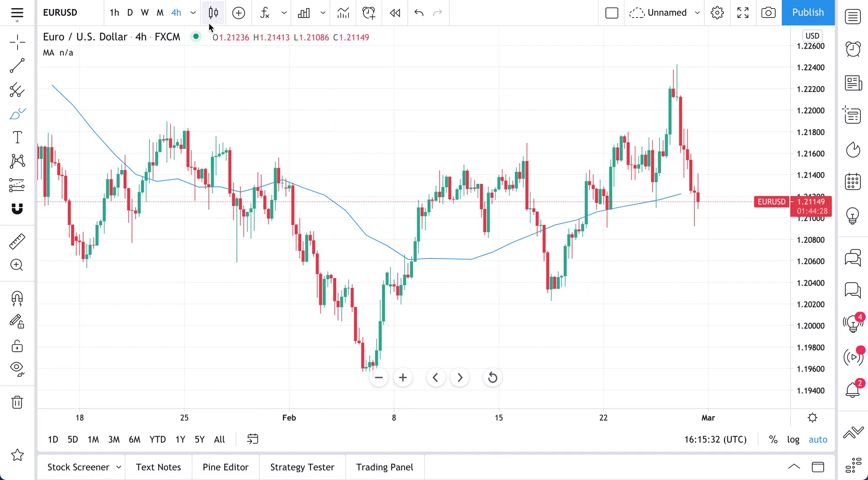
Switch EURUSD to daily candles from the interval list.
click(193, 12)
click(234, 400)
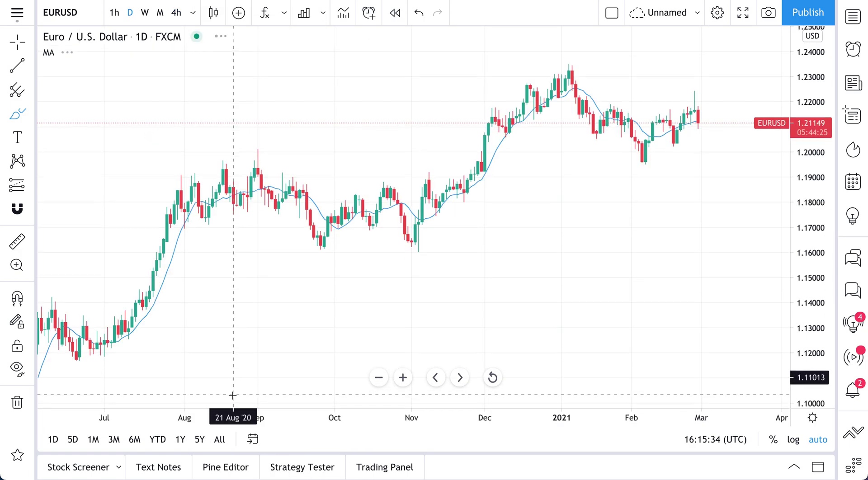
scroll(498, 285, up, 5)
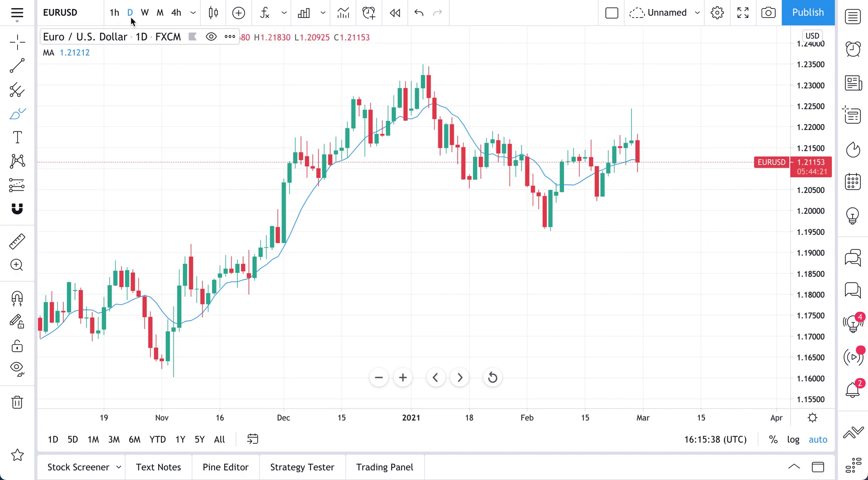
On 4-hour candles, circle the 25 Feb candles, undo it, then return to daily.
click(175, 12)
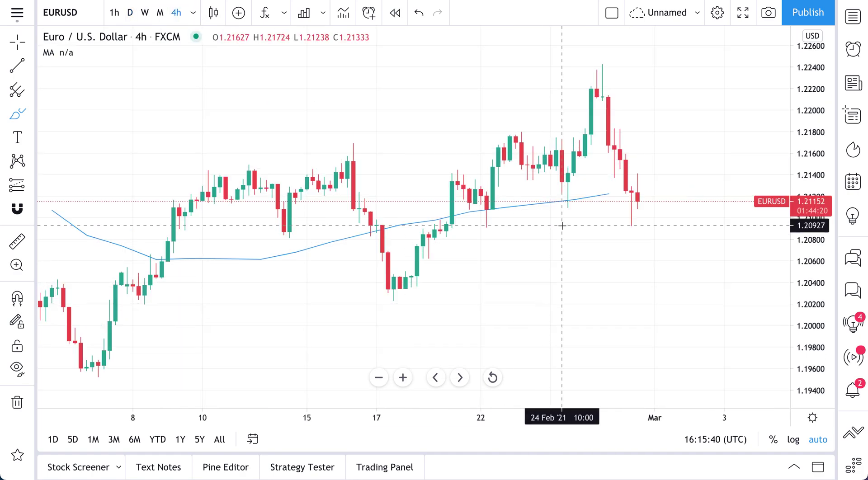
click(608, 184)
mouse_move(608, 184)
mouse_down()
mouse_move(606, 209)
mouse_move(602, 186)
mouse_up()
key(ctrl+z)
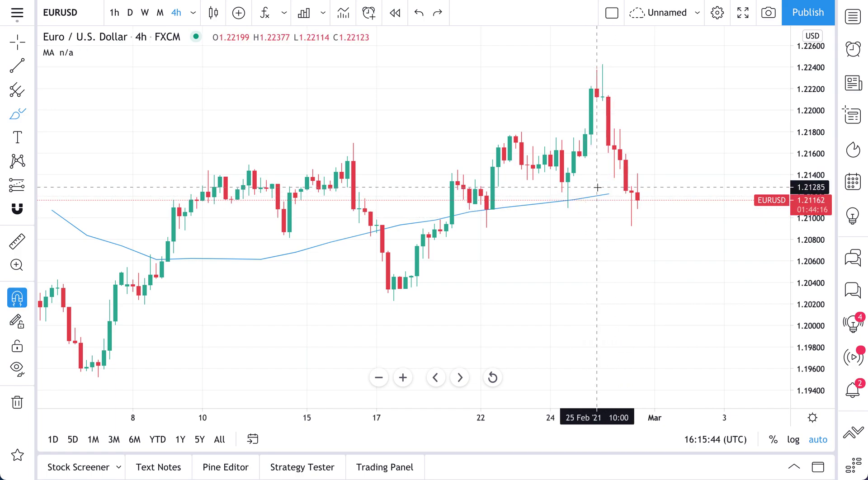
click(130, 14)
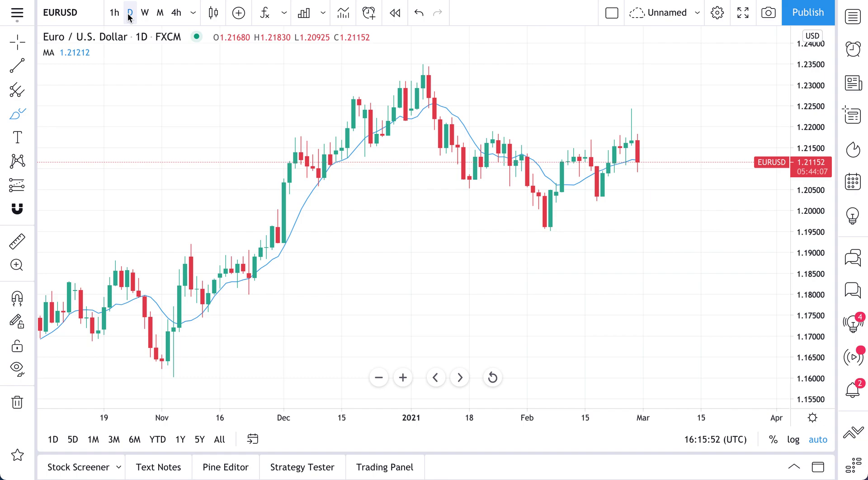
click(85, 53)
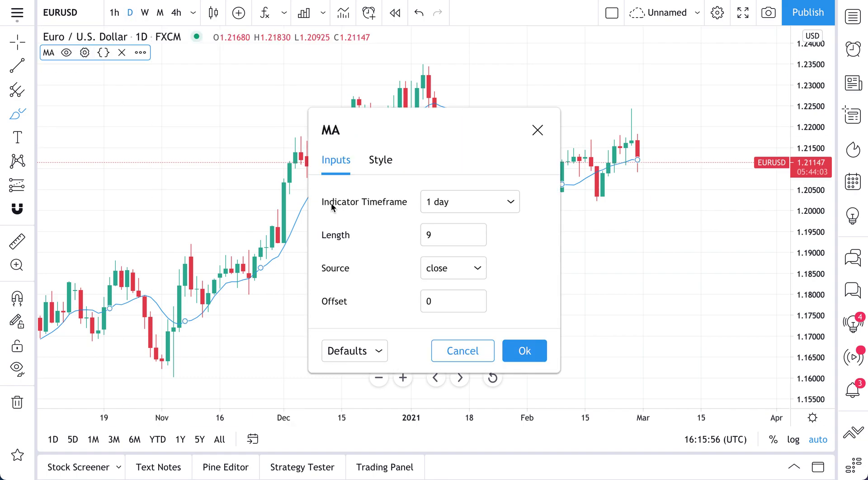
click(469, 201)
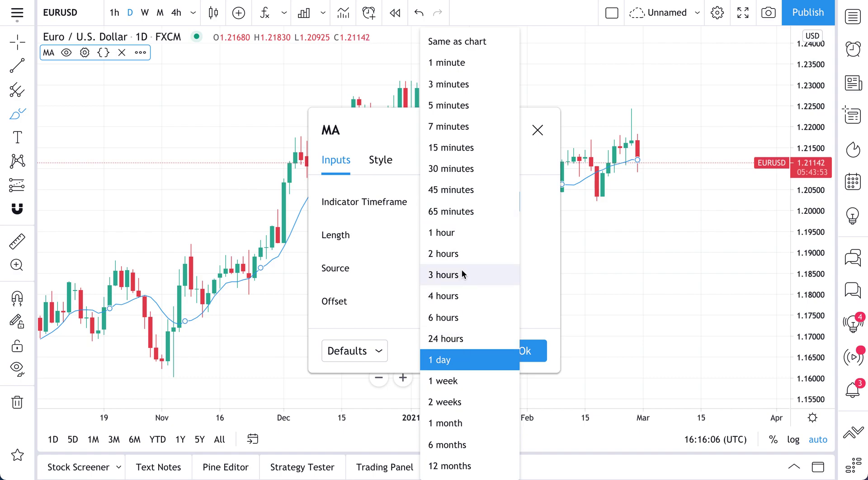
click(465, 358)
click(524, 352)
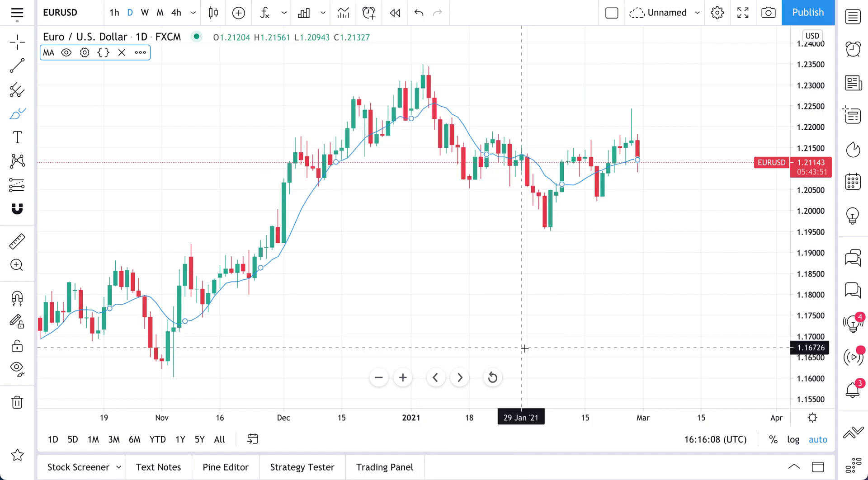